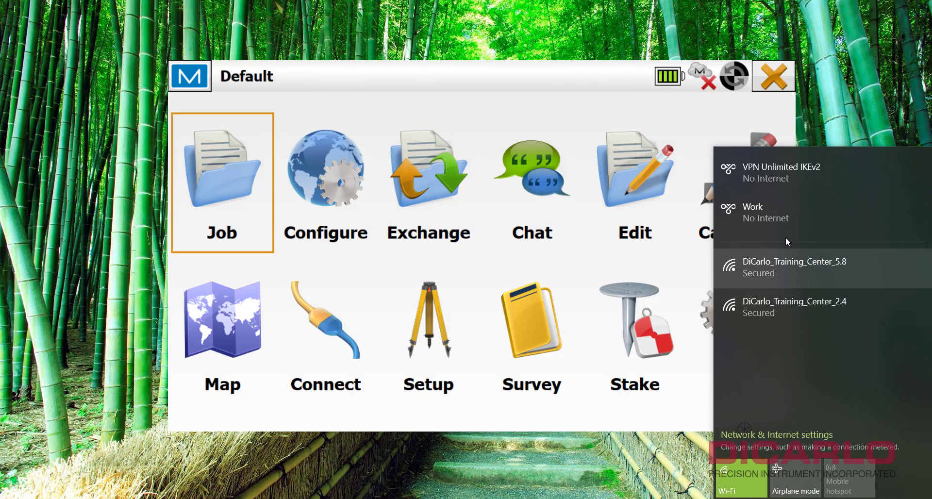
- Connect the computer to the DiCarlo_Training_Center_5.8 Wi-Fi network and return to the main menu
click(768, 266)
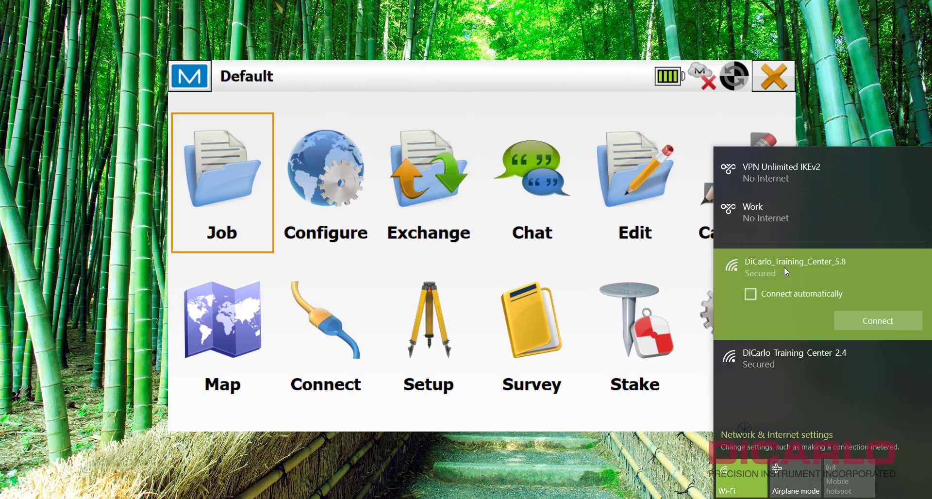
click(878, 320)
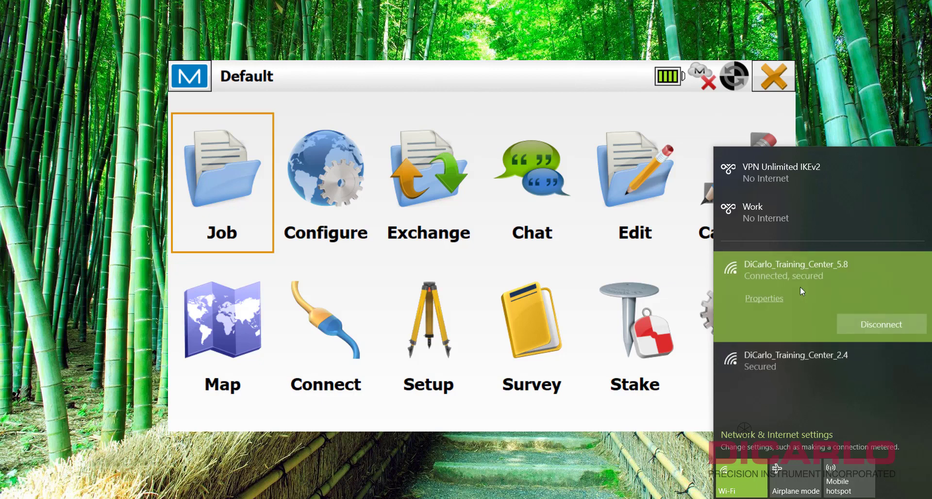
click(475, 83)
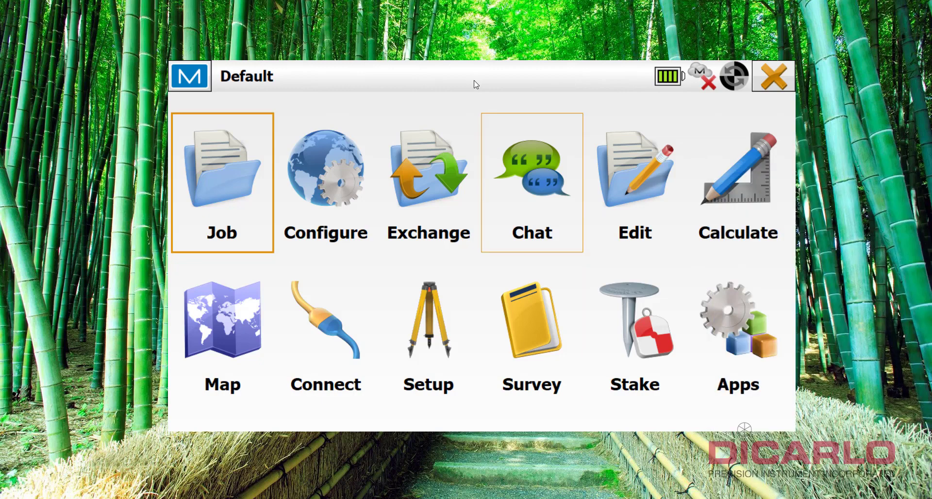
- Start a new job named Hiper_VR_Network_1 and proceed to its job configuration
click(228, 168)
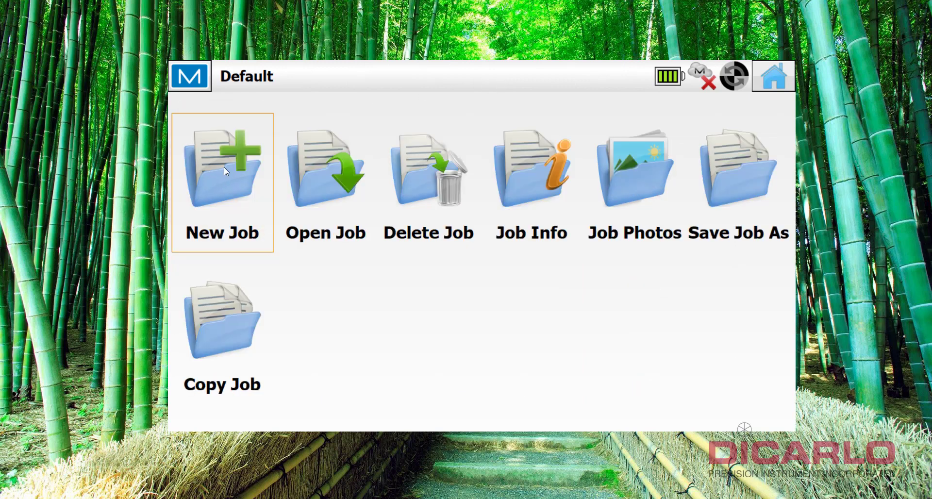
click(225, 176)
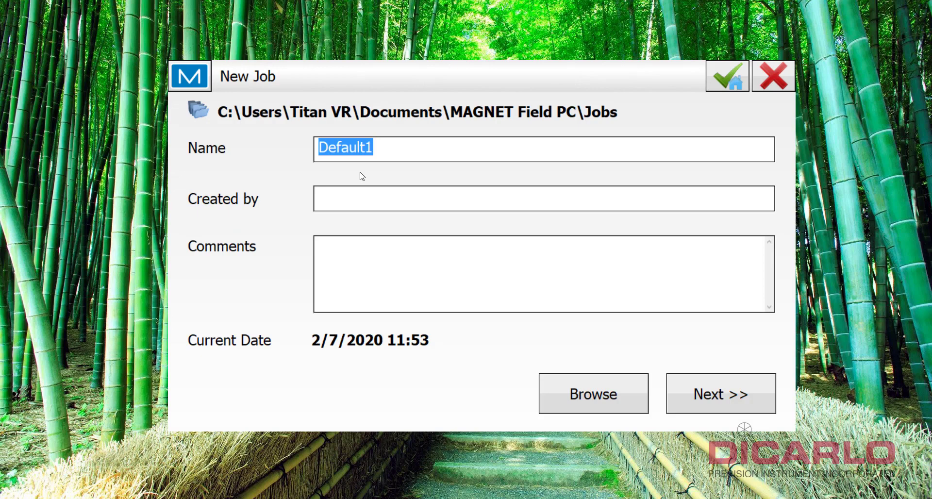
text(Hiper_VR)
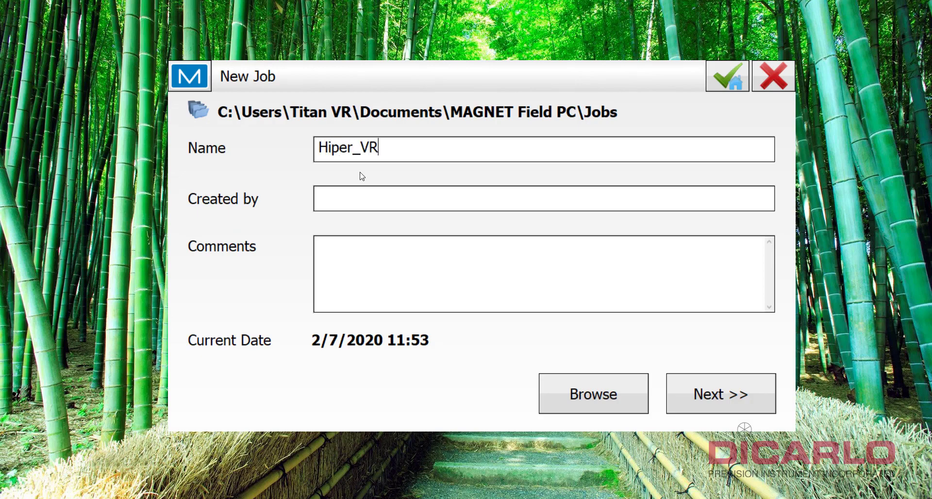
text(_Network_1)
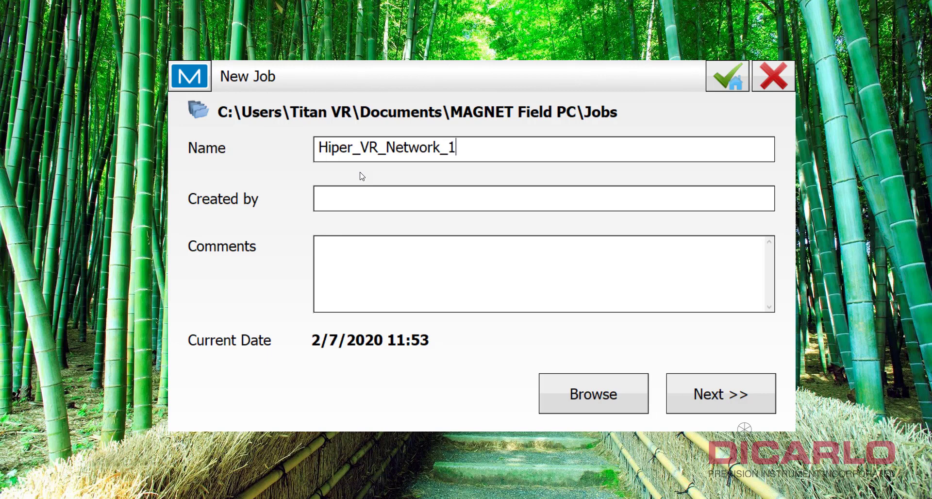
click(719, 390)
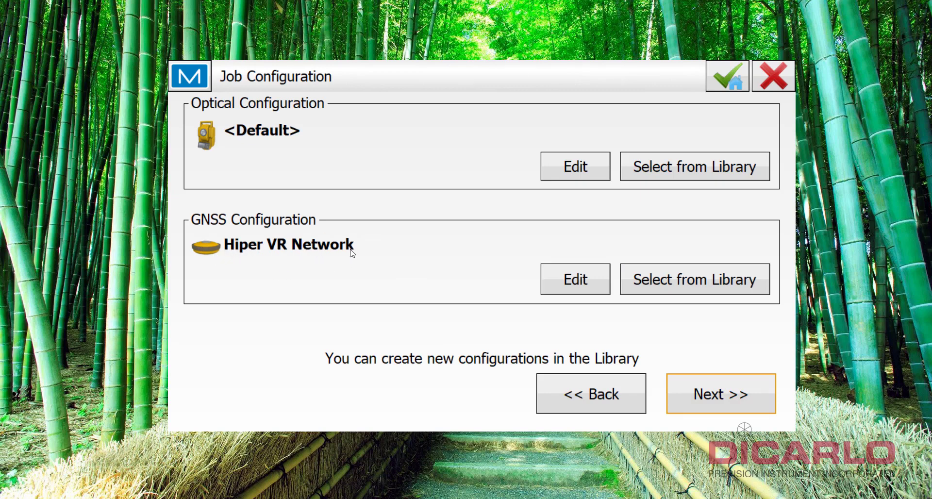
- Choose the Hiper VR Network configuration from the library for GNSS and continue to the coordinate system
click(680, 281)
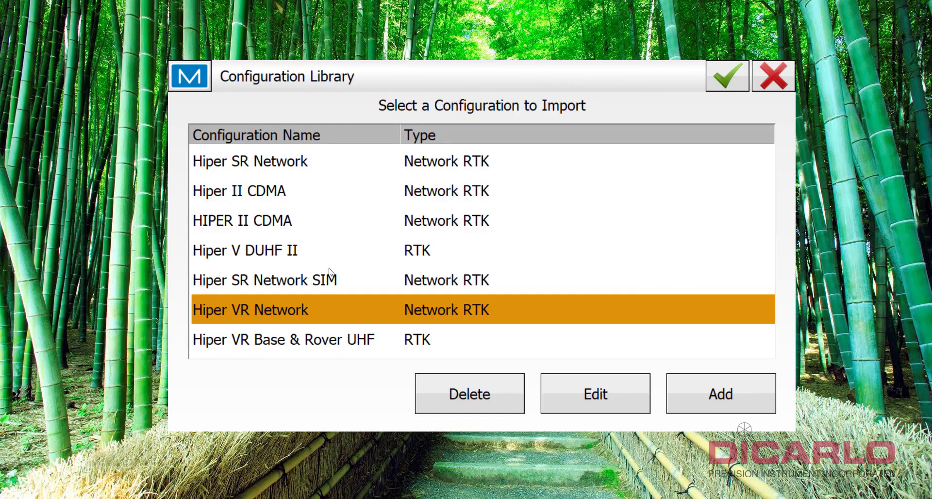
click(734, 84)
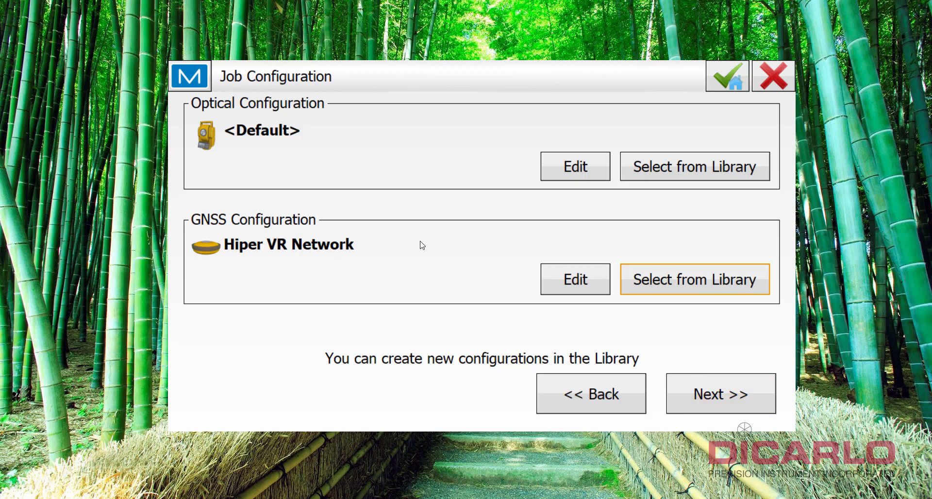
click(695, 393)
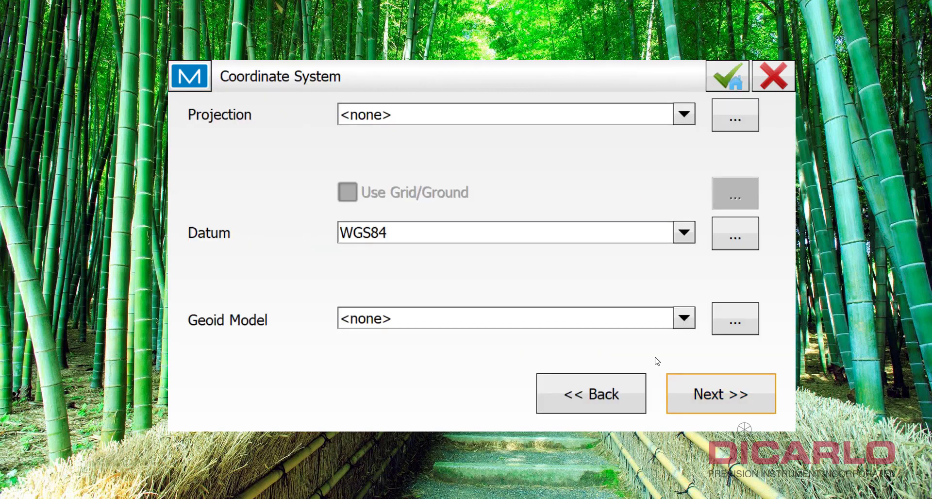
- Set the job's projection to SPC83-Maryland
click(391, 115)
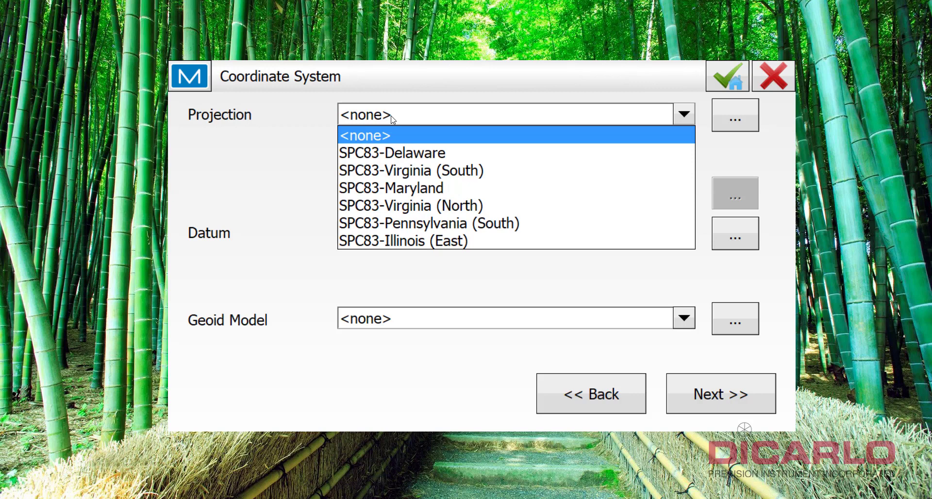
click(412, 187)
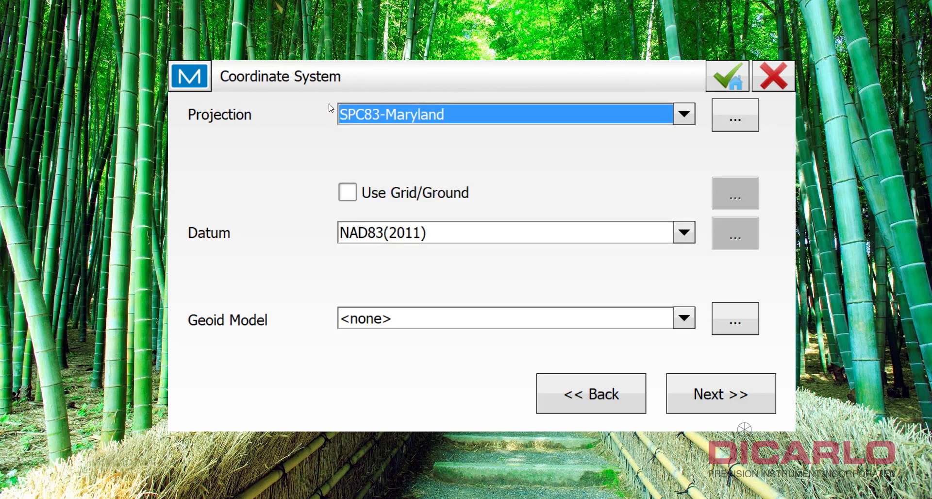
- Examine the predefined USA SPC83 projections through the Texas zones, and leave the list without adding one
click(732, 120)
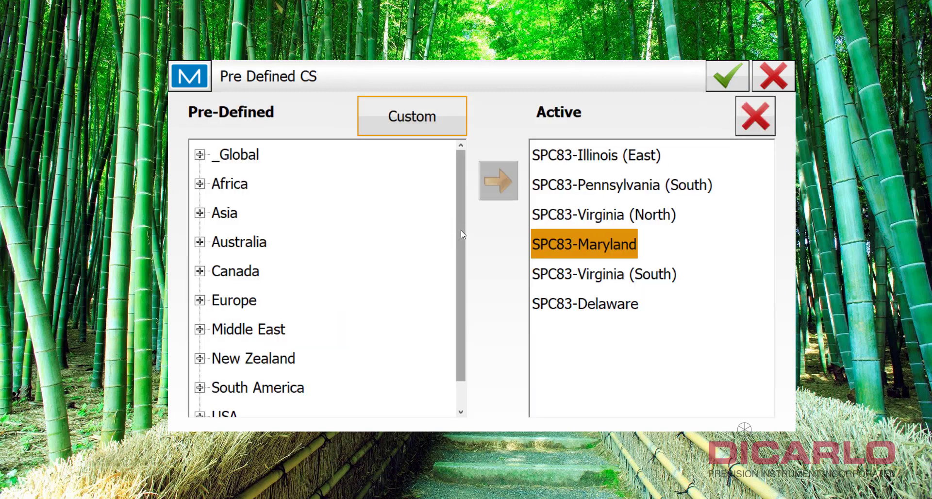
scroll(461, 230, down, 1)
click(202, 392)
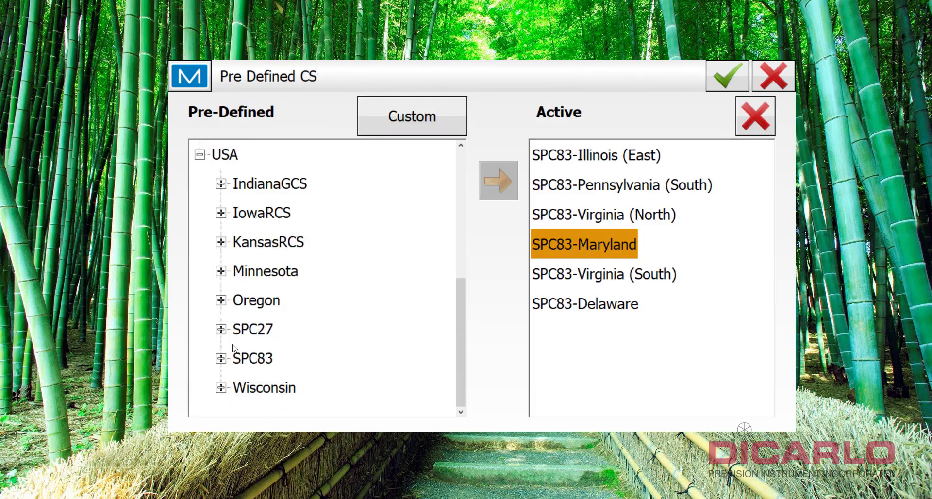
click(221, 358)
scroll(290, 307, down, 3)
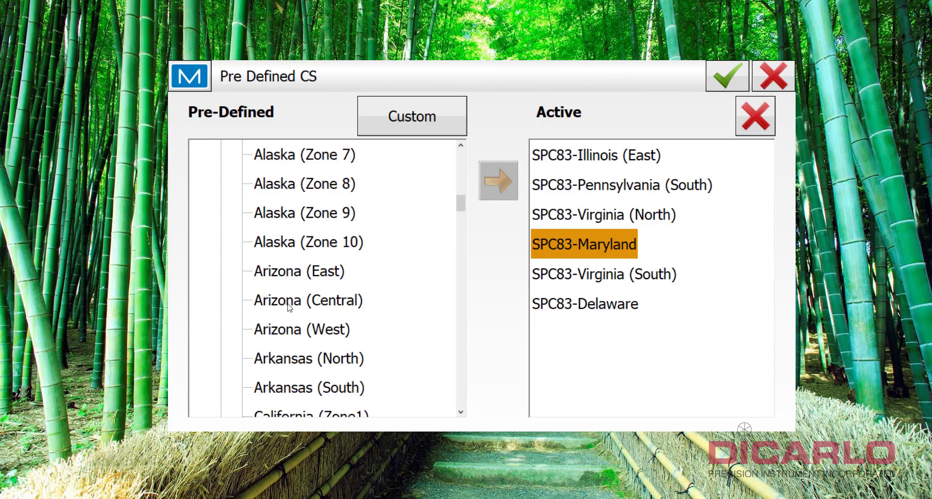
scroll(290, 306, down, 20)
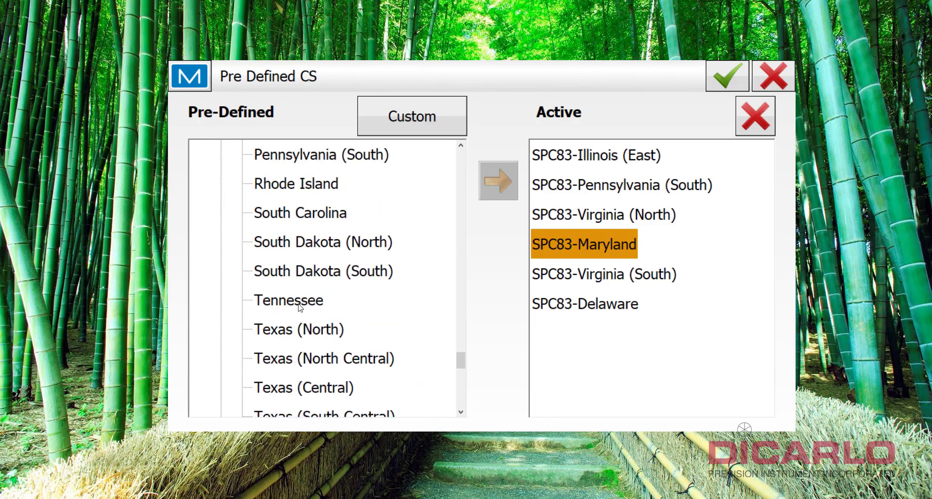
scroll(298, 305, down, 2)
click(298, 242)
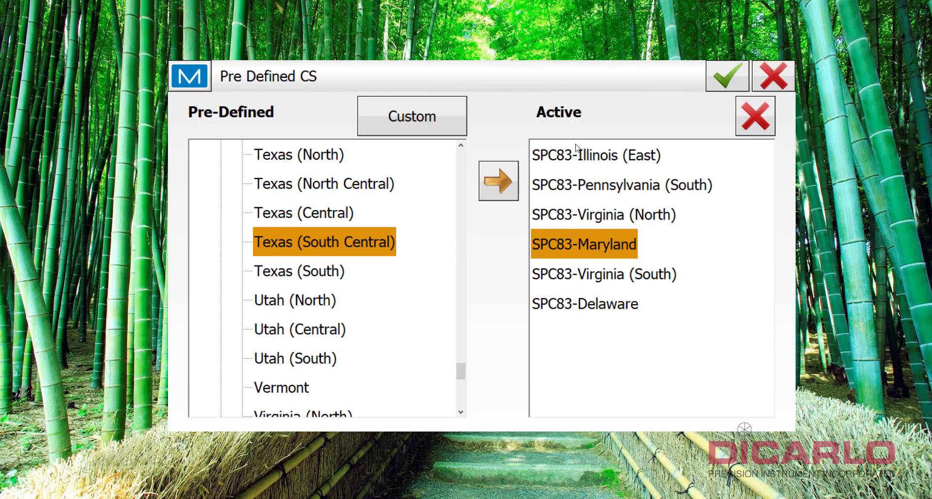
click(775, 76)
- Reselect SPC83-Maryland as the projection and set the datum to NAD83_NO_TRANS
click(625, 114)
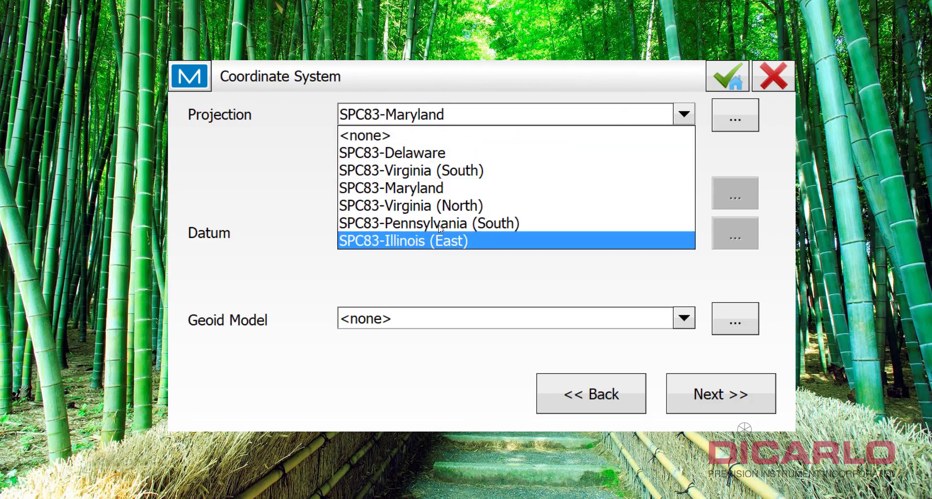
click(441, 188)
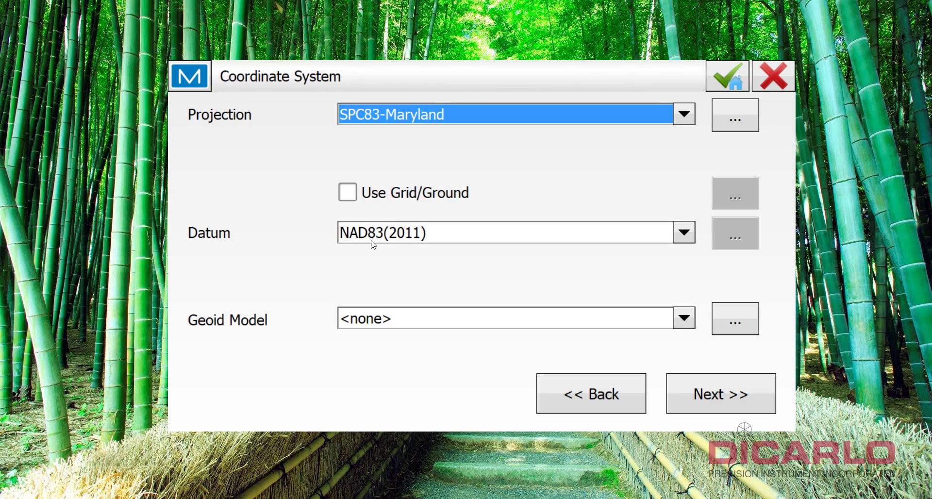
click(460, 236)
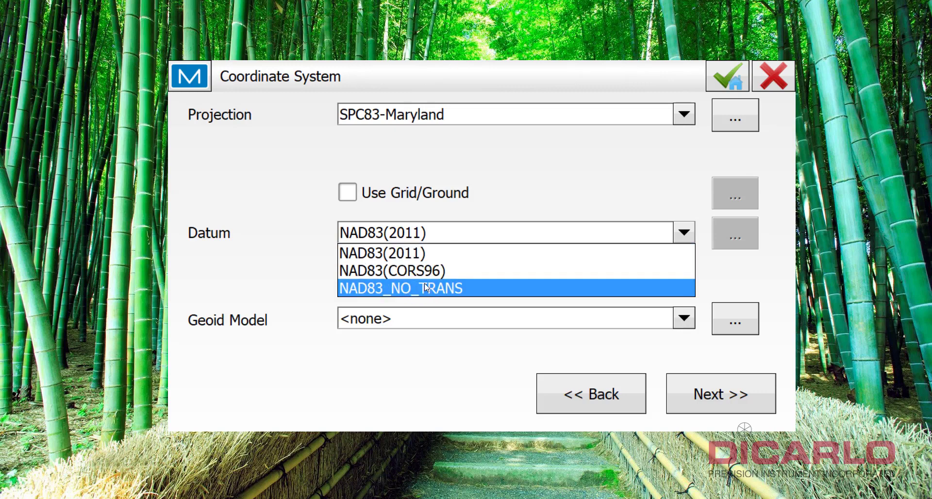
click(424, 287)
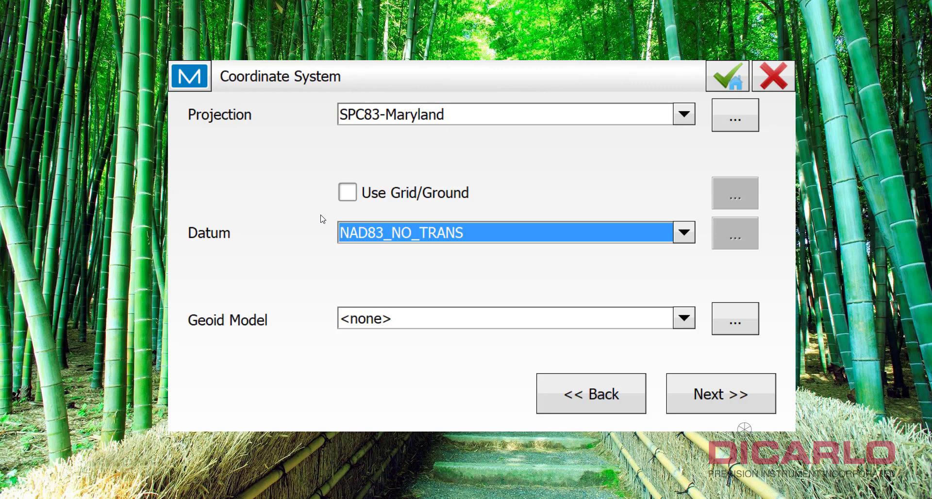
click(377, 233)
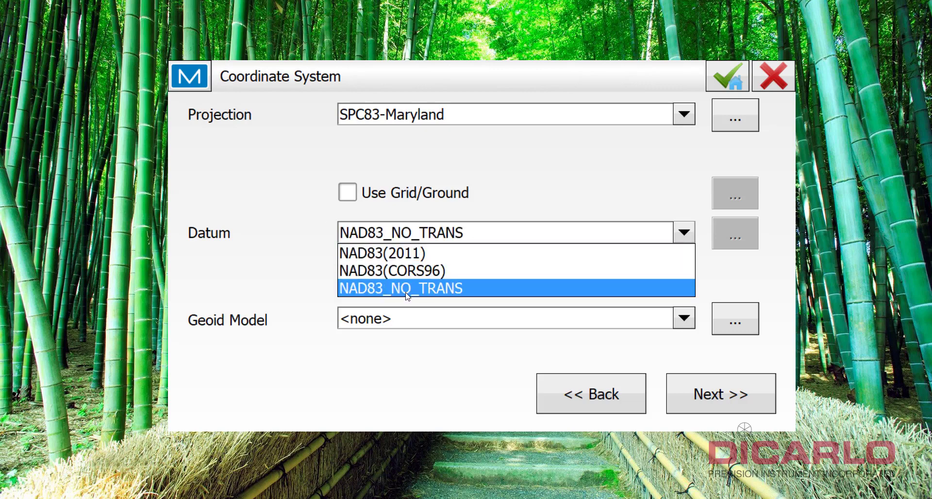
click(316, 238)
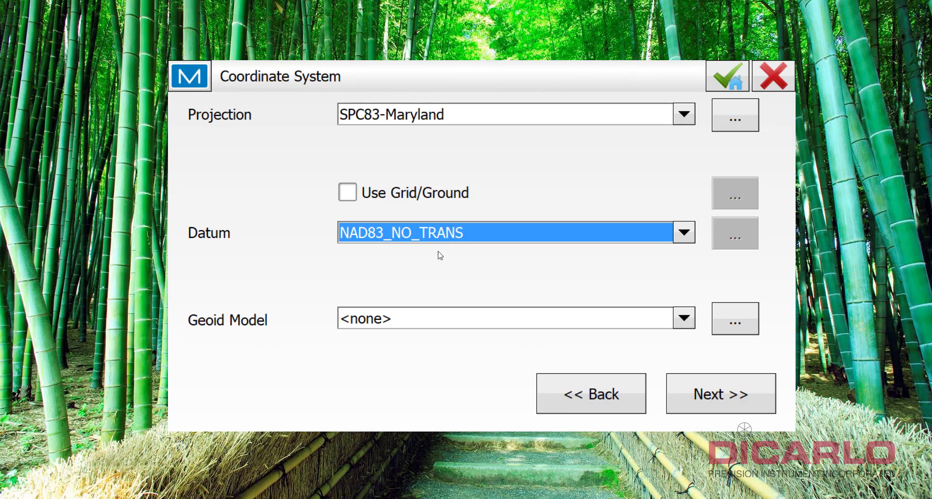
- Set the geoid model to g2012bu8 and accept the coordinate system settings
click(409, 322)
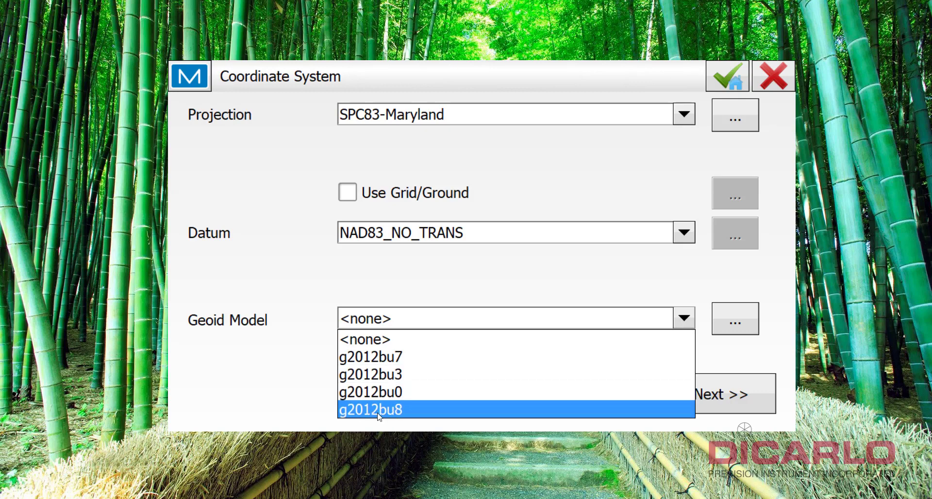
click(378, 410)
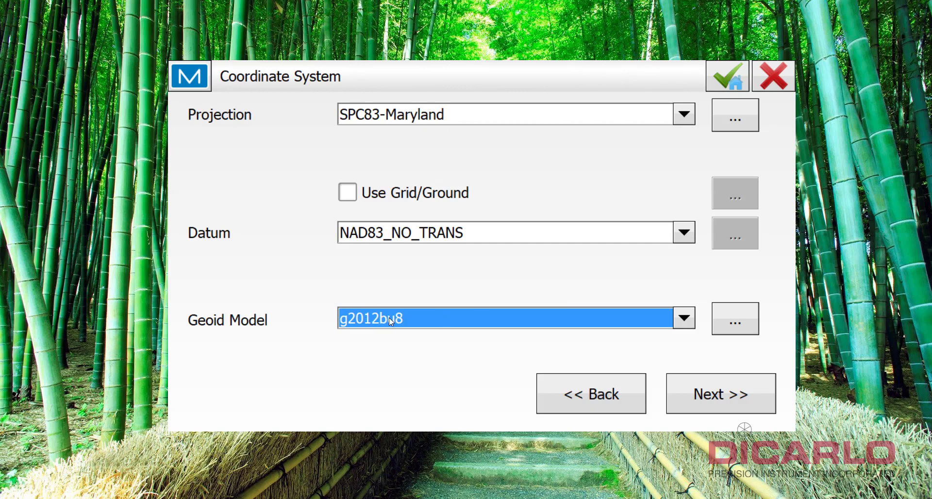
click(726, 398)
- Set the distance unit to US Feet and finish creating the job with the existing display and alarm settings
click(499, 161)
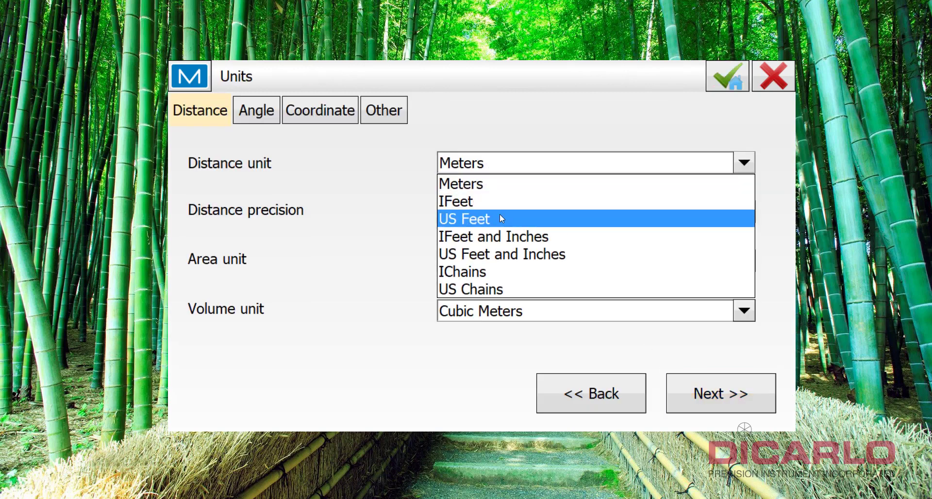
click(501, 219)
click(723, 393)
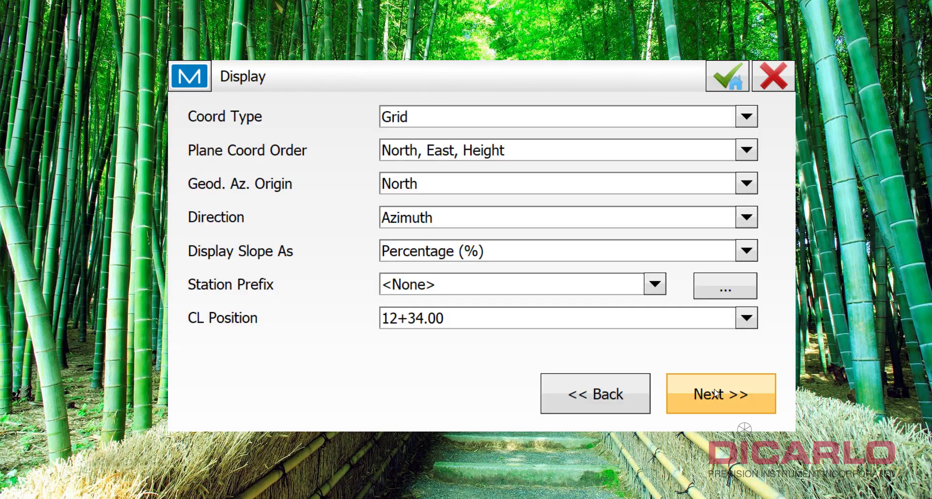
click(719, 399)
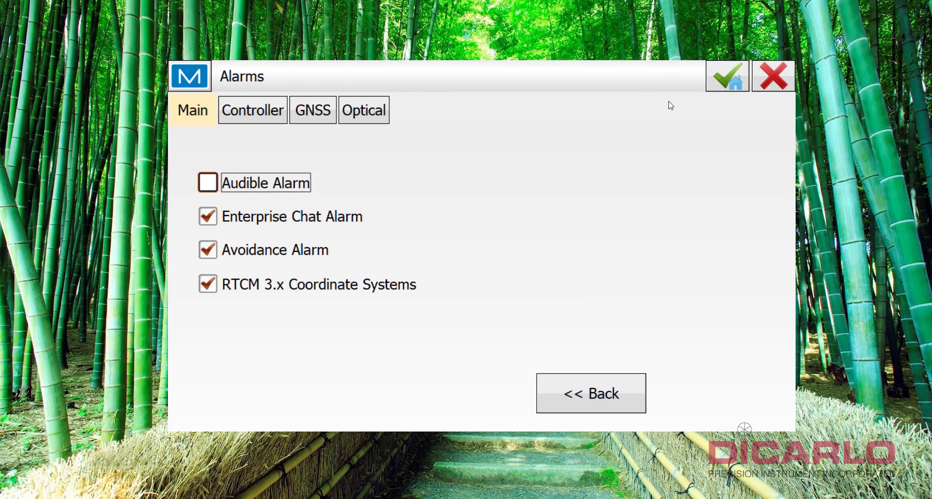
click(736, 74)
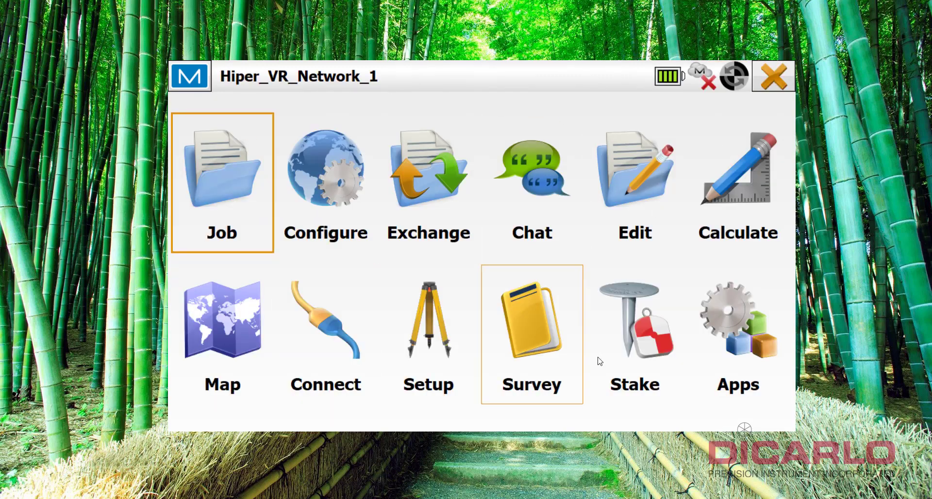
- Connect to the GNSS rover receiver HVR-1448-13595 using the Hiper VR Network configuration
click(328, 335)
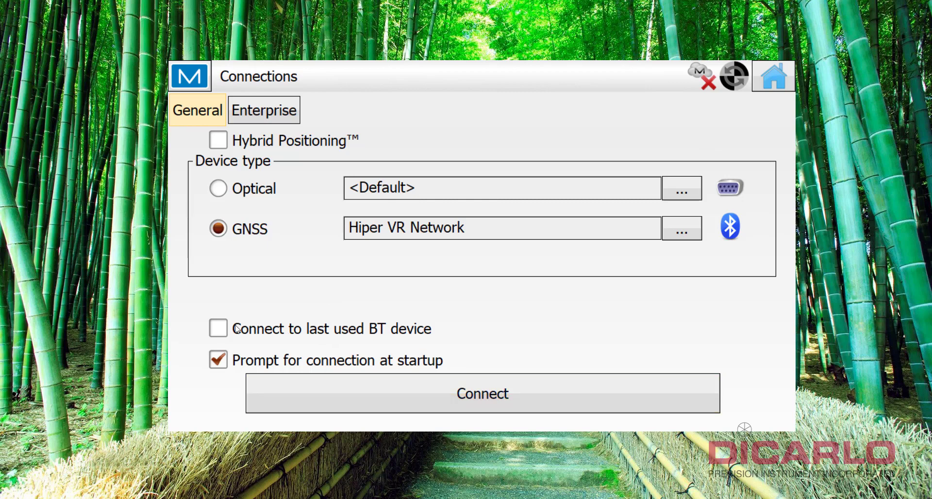
click(453, 394)
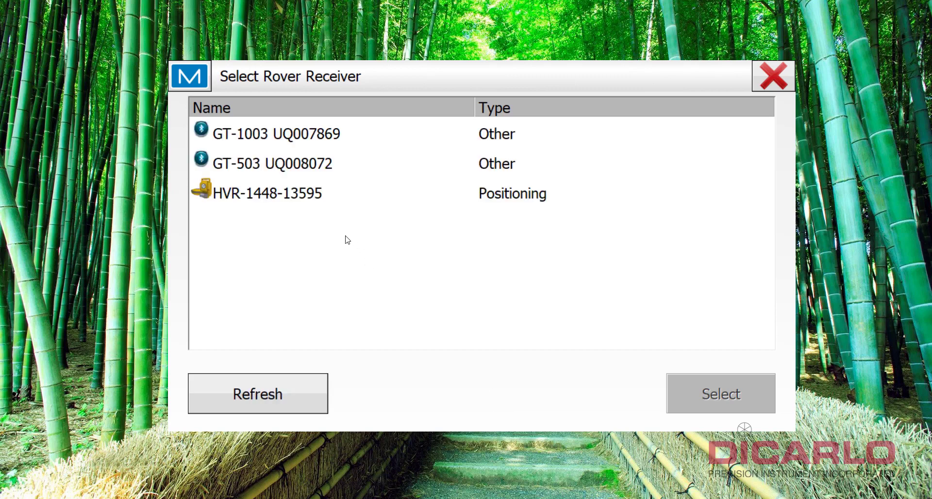
click(320, 195)
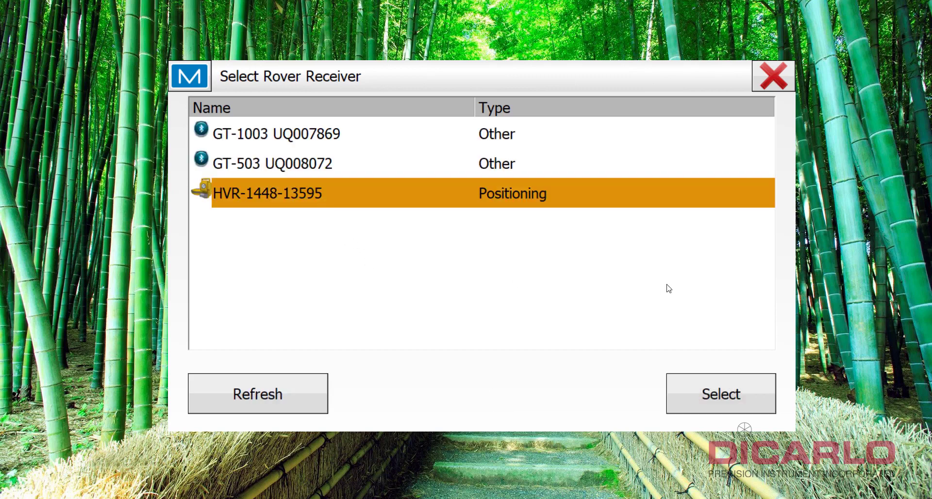
click(700, 394)
click(491, 394)
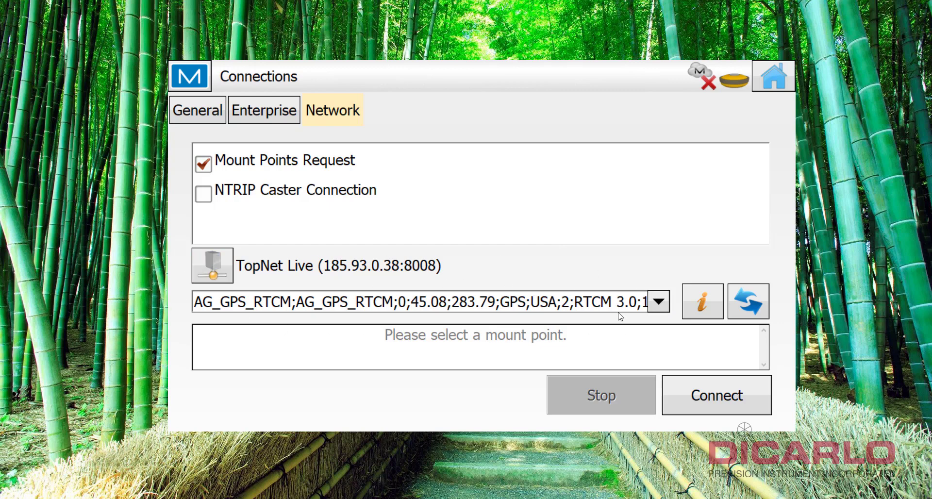
- Select the RTK_RTCM3 mount point on TopNet Live, connect to the caster, and dismiss the base station notice
click(649, 306)
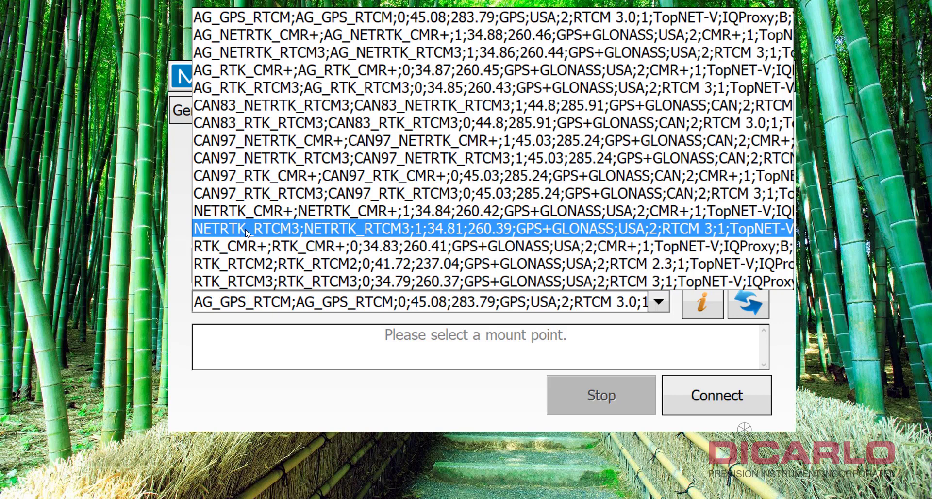
click(220, 281)
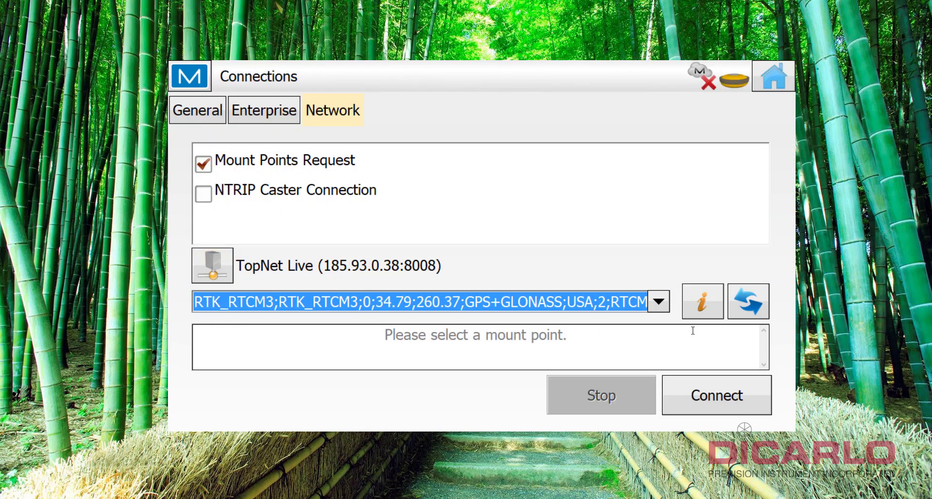
click(701, 394)
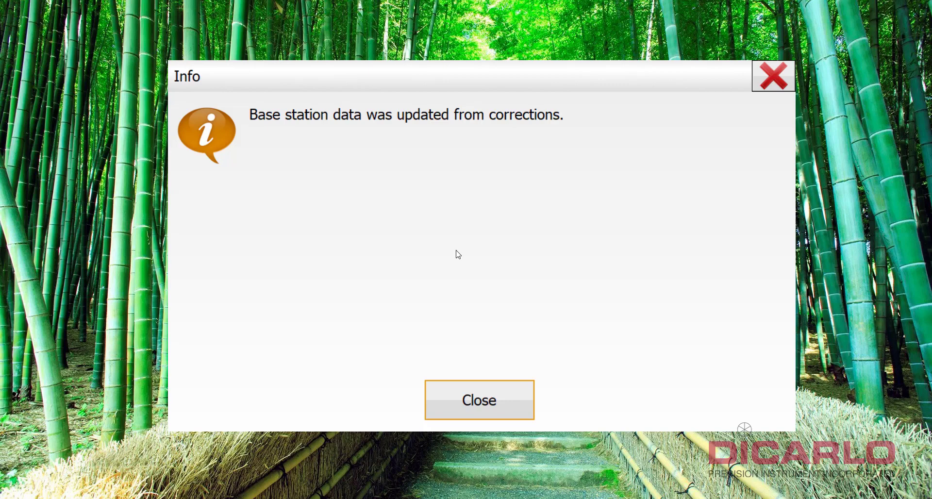
click(463, 401)
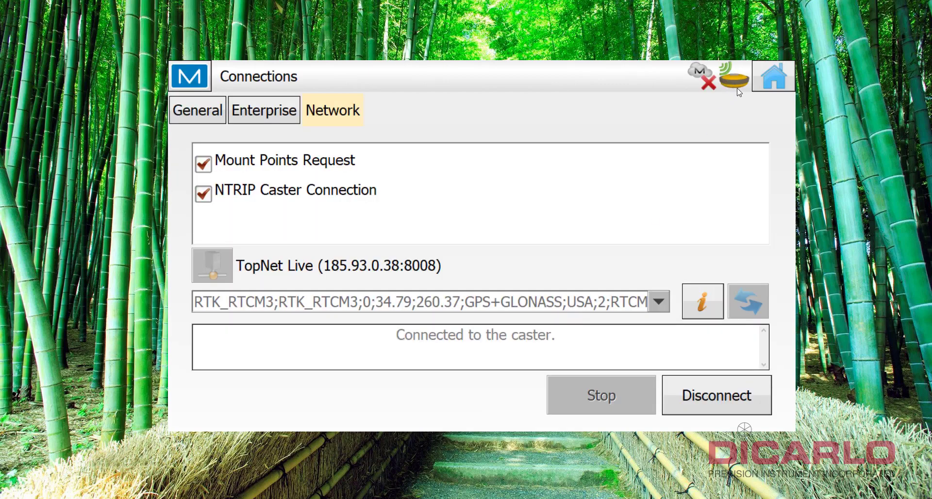
- Leave the connection settings and start a Topo survey in the Hiper_VR_Network_1 job
click(768, 74)
click(773, 78)
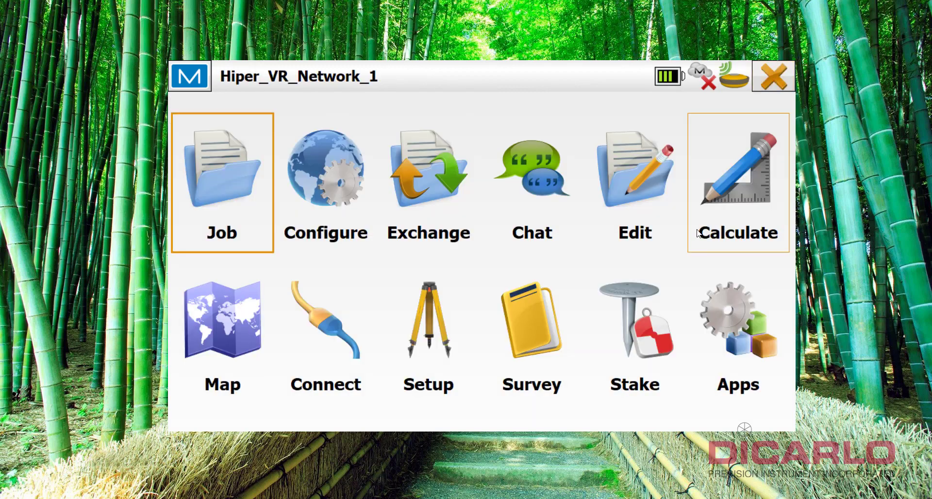
click(529, 342)
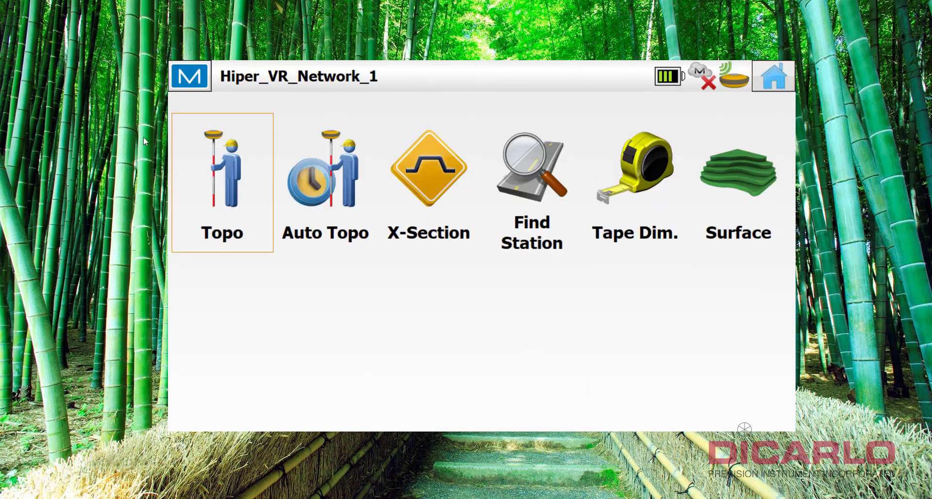
click(222, 197)
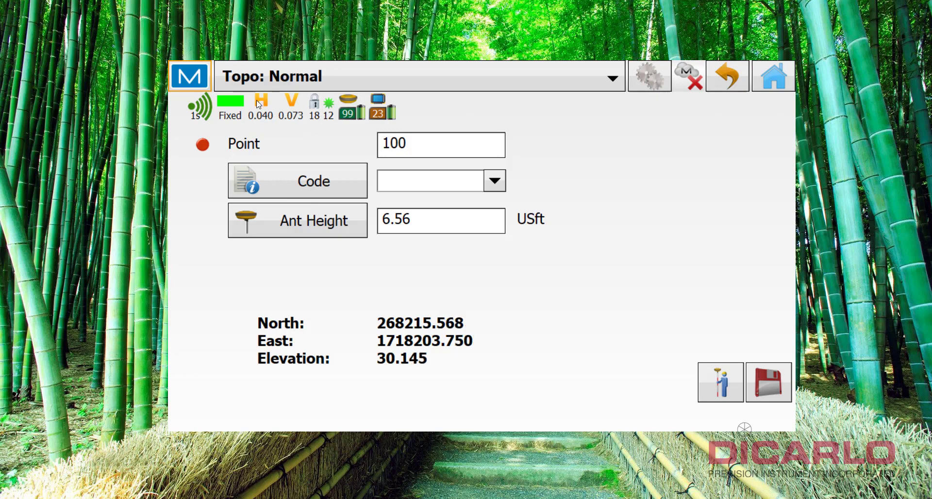
- Review the receiver's position status, including fix type, precision and base distance, and return to the Topo survey
click(194, 80)
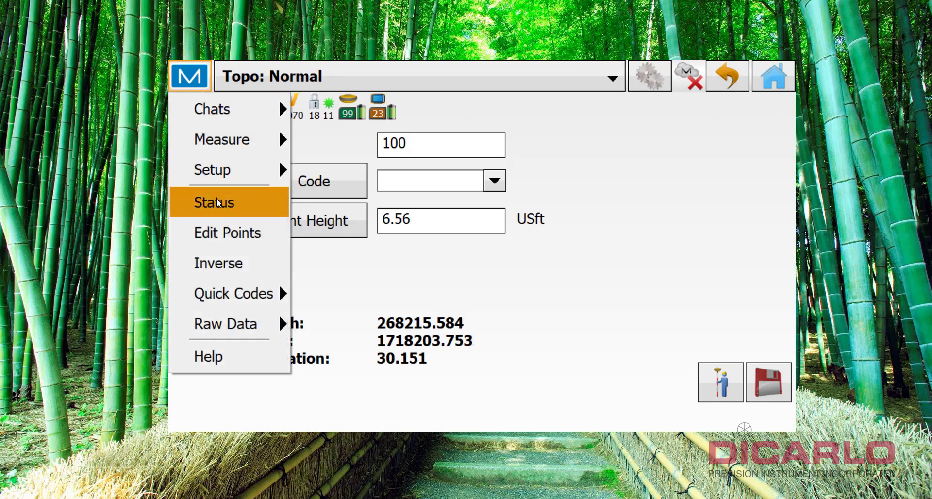
click(231, 206)
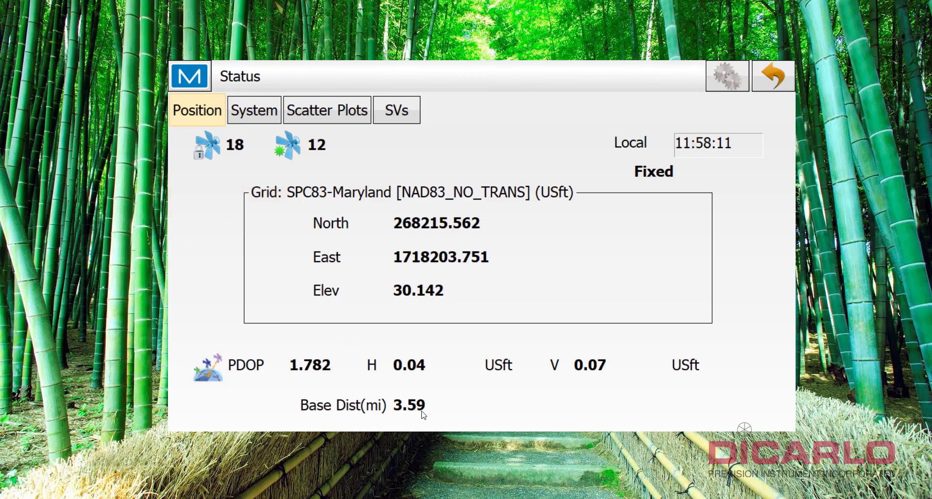
click(773, 77)
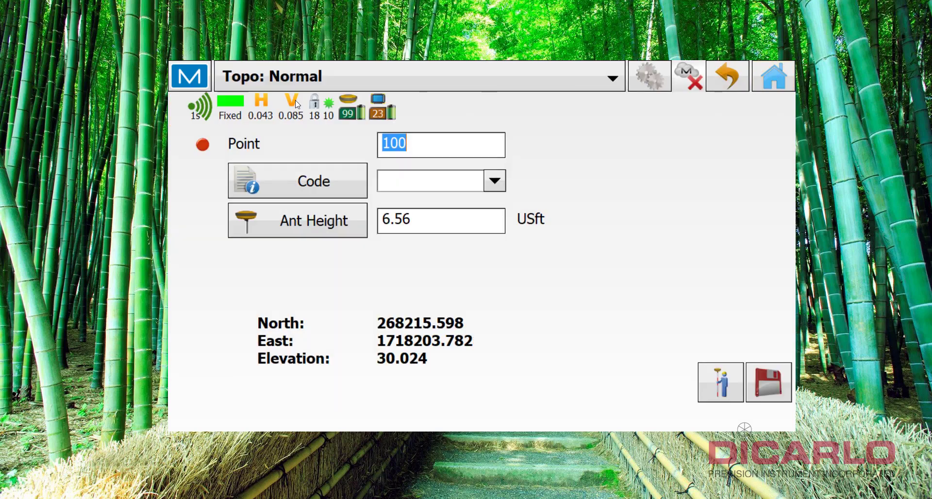
- Switch the Topo survey to the map view and keep the map tools expanded
click(321, 81)
click(267, 139)
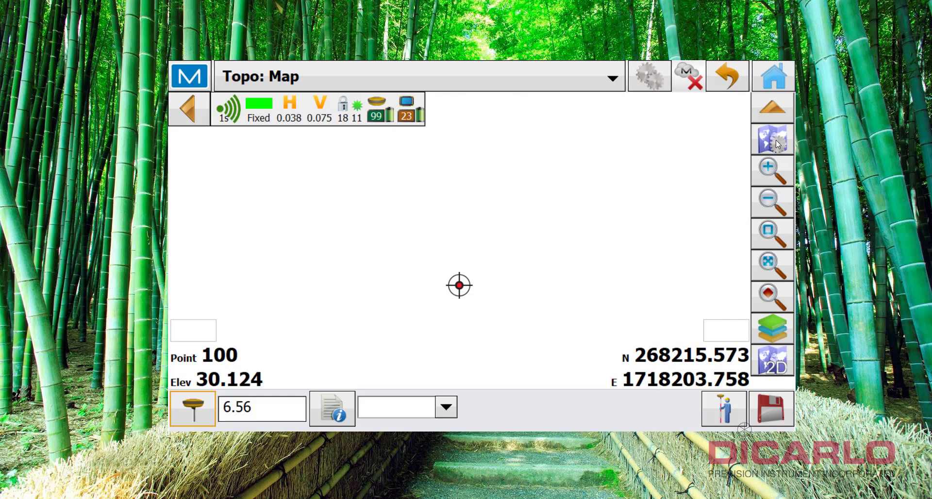
click(778, 109)
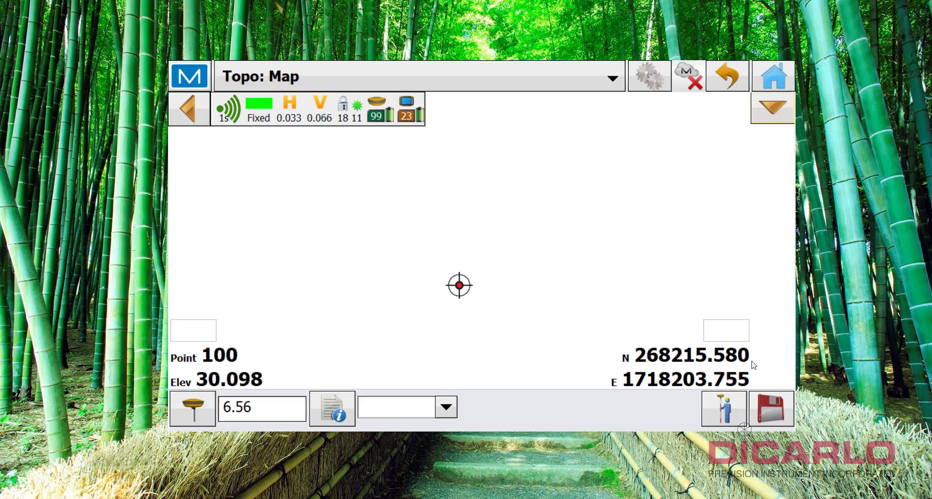
click(770, 111)
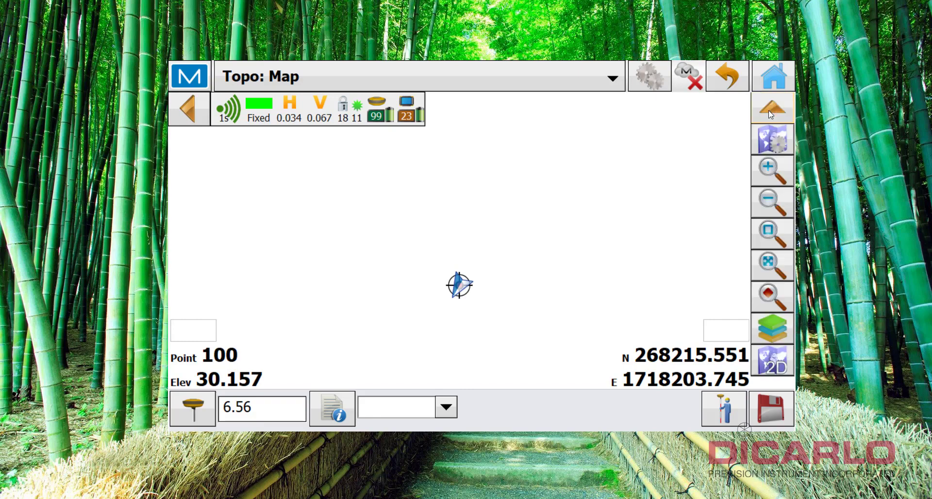
- Enable the predefined Bing Hybrid background map in the map properties and apply it to the survey map
click(767, 137)
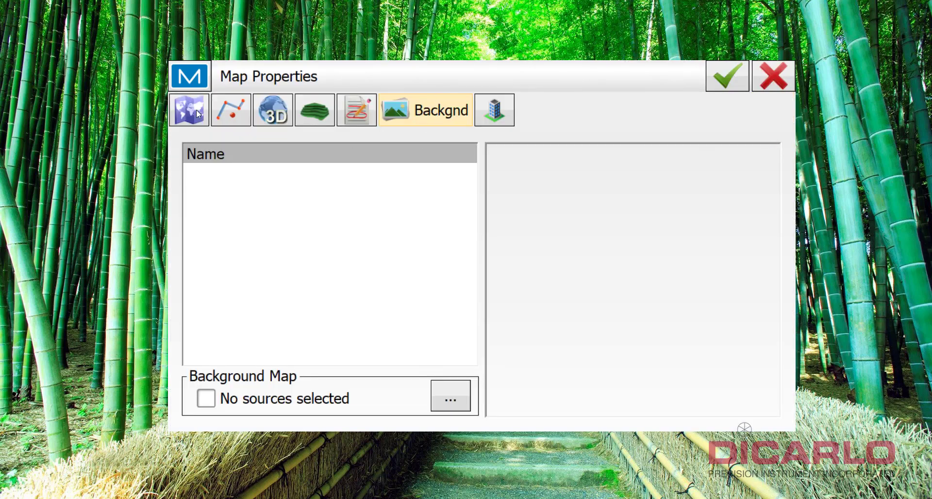
click(212, 114)
click(453, 118)
click(206, 399)
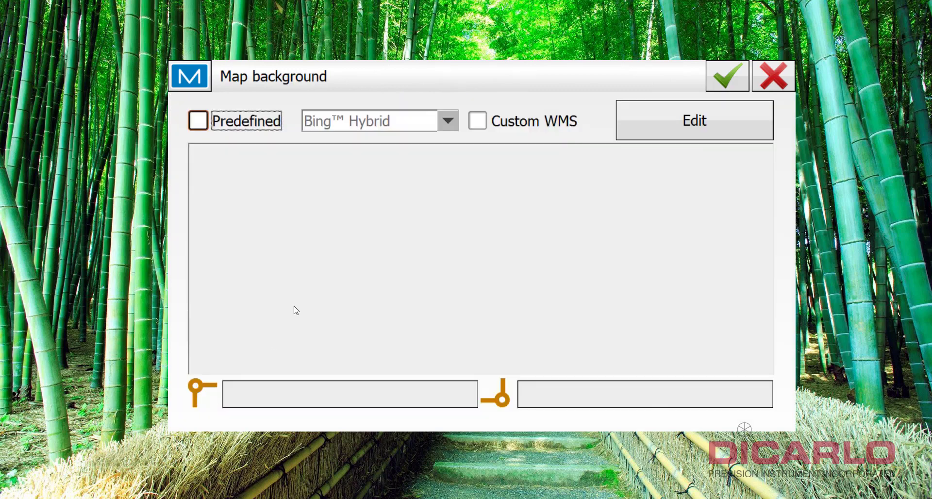
click(218, 124)
click(420, 127)
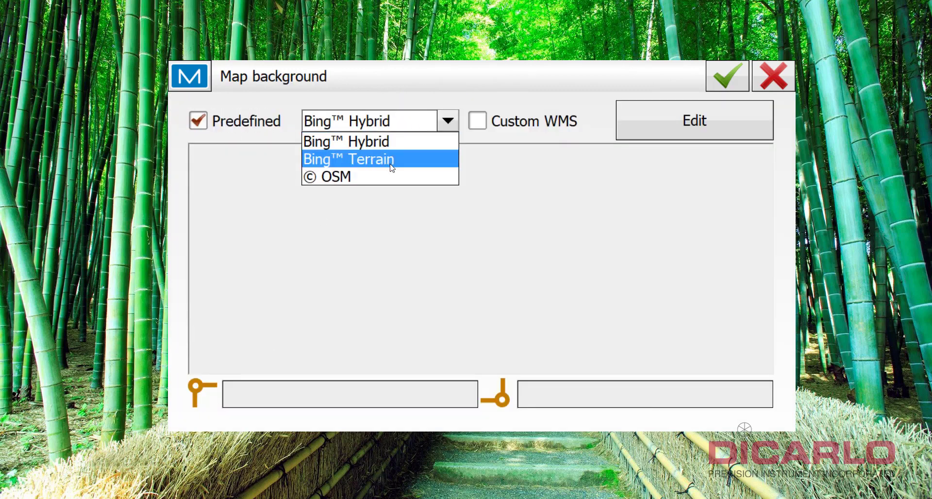
click(383, 142)
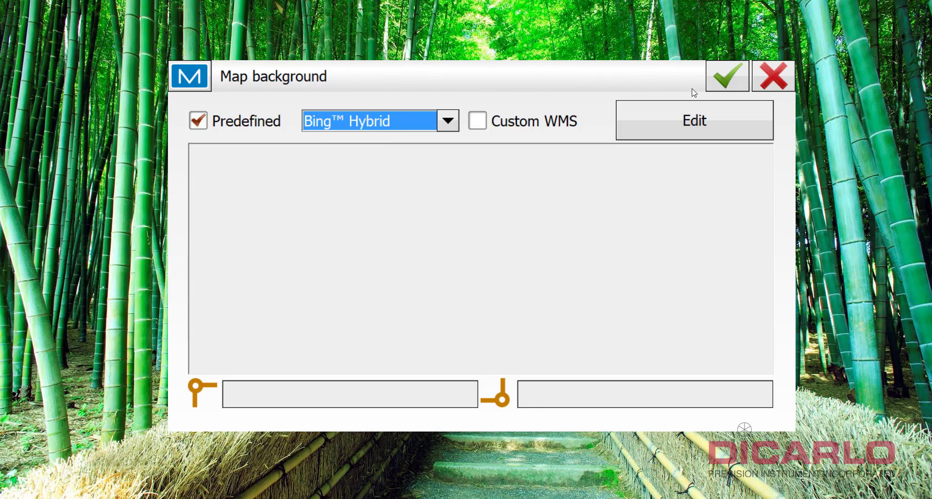
click(732, 74)
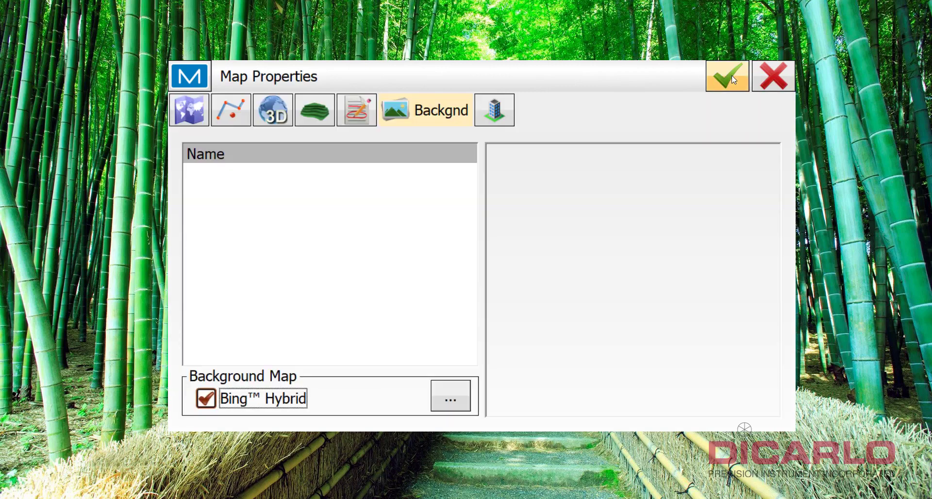
click(732, 74)
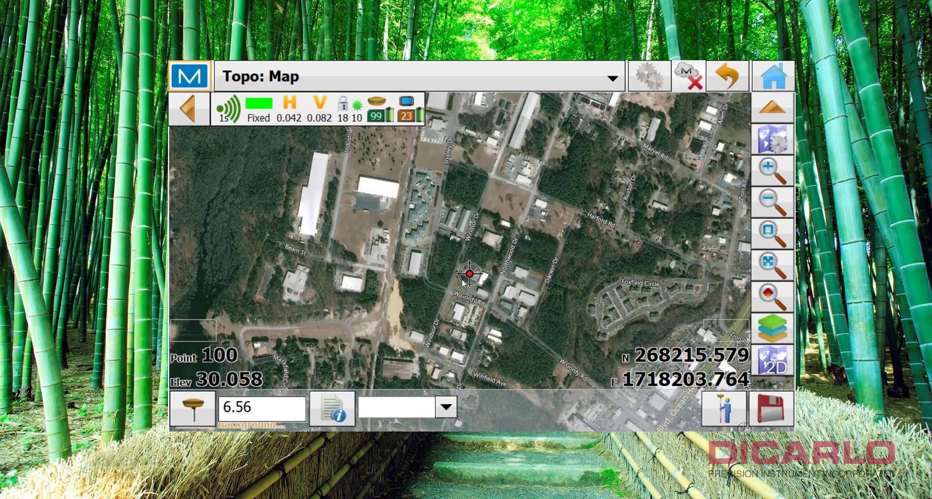
scroll(462, 279, up, 5)
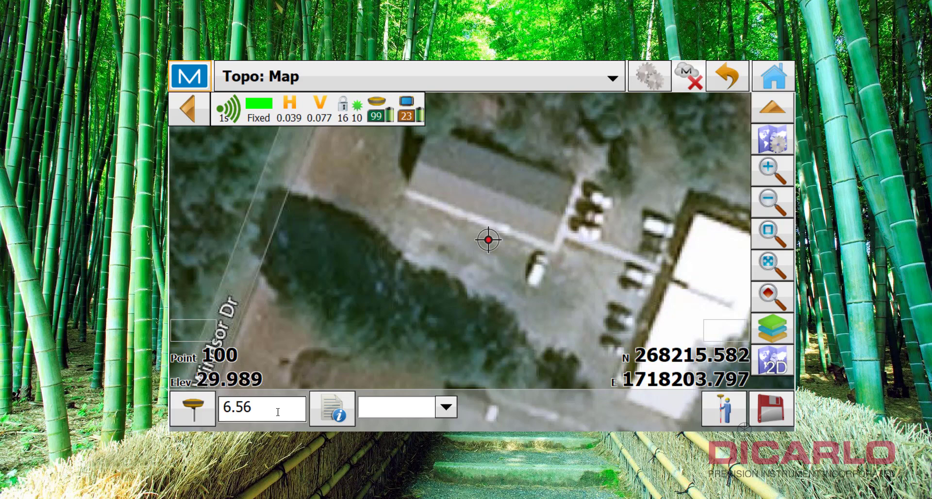
- Set the antenna height to 1.5 m, entering the metre unit with the value
click(262, 407)
click(244, 322)
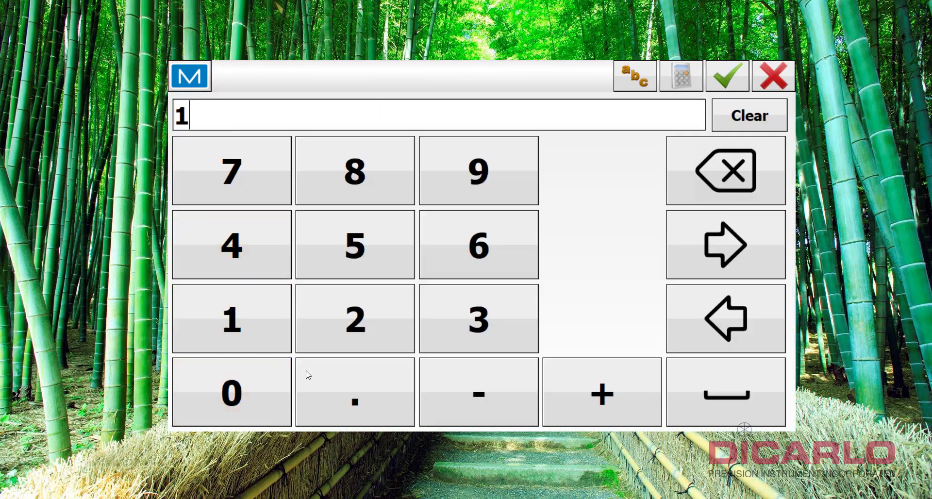
click(331, 385)
click(368, 246)
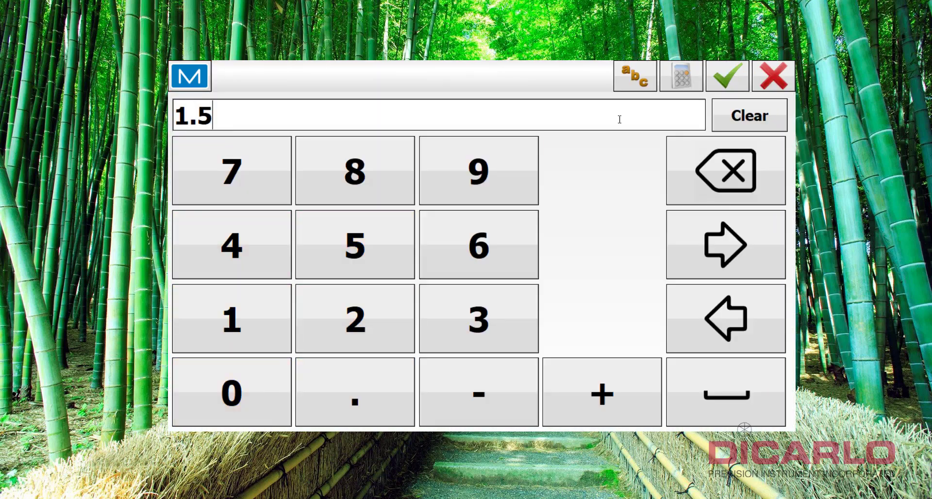
click(635, 76)
click(726, 74)
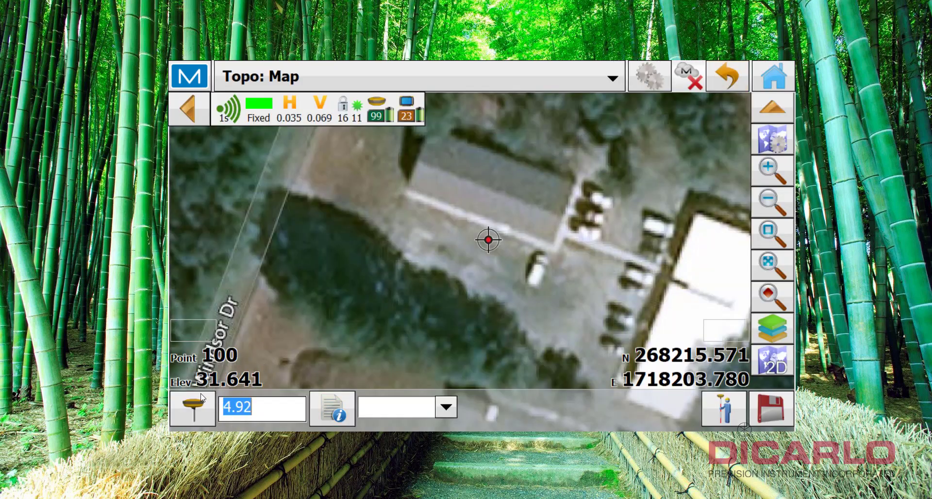
- Set the antenna height to 2 m, entering the metre unit with the value
click(264, 407)
click(390, 331)
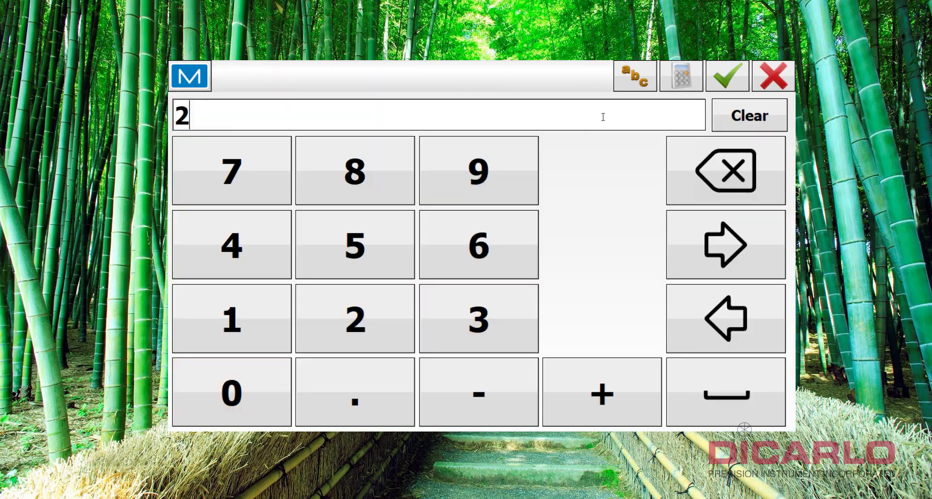
click(643, 81)
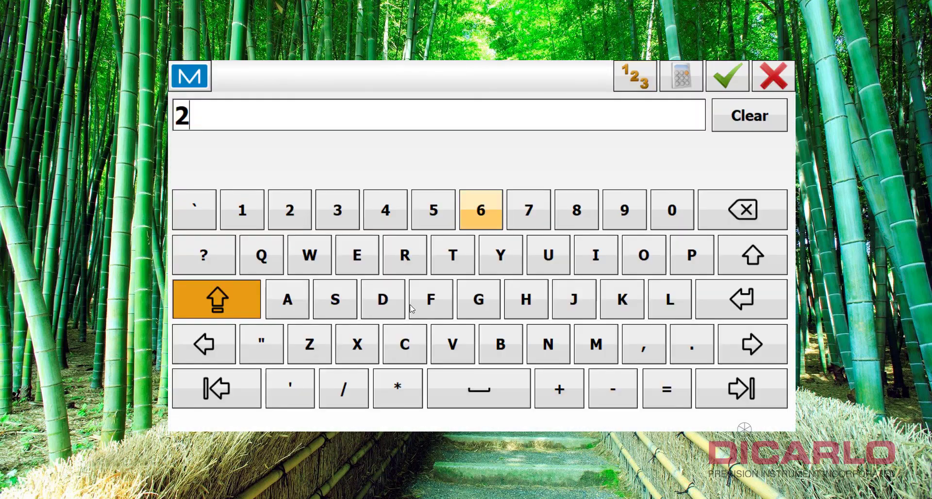
click(595, 344)
click(720, 89)
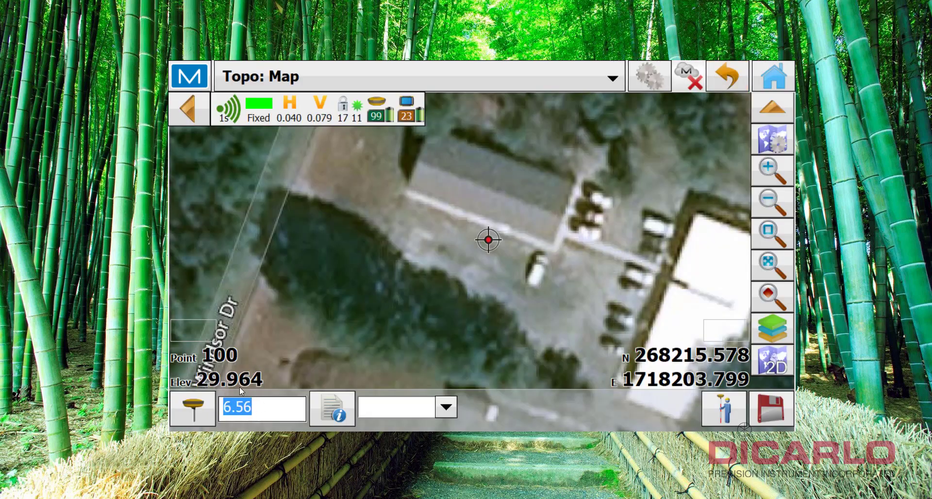
- Change the antenna height to 1.5 m, including the metre unit in the entry
click(249, 410)
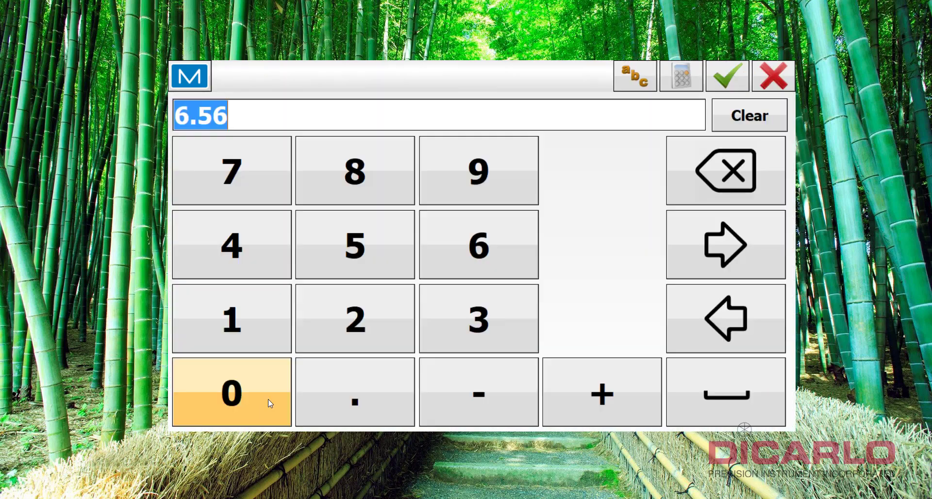
click(250, 315)
click(346, 369)
click(354, 245)
click(635, 76)
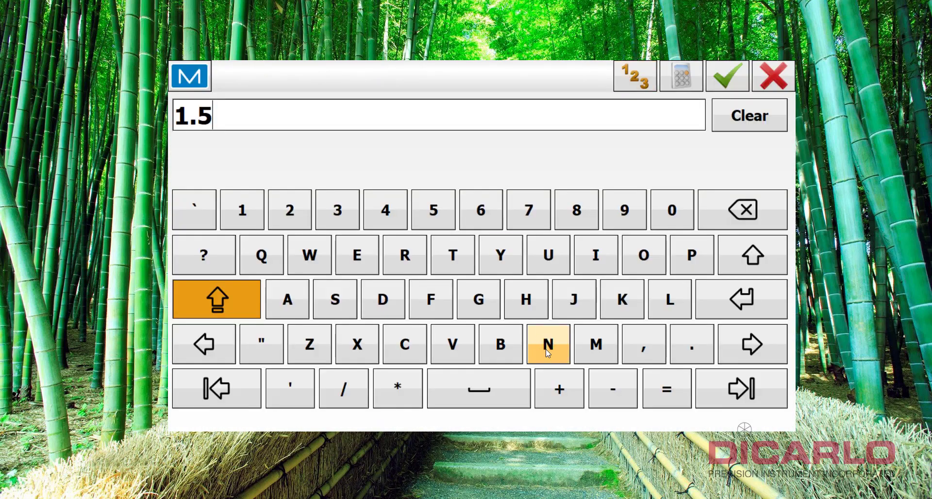
click(596, 344)
click(727, 75)
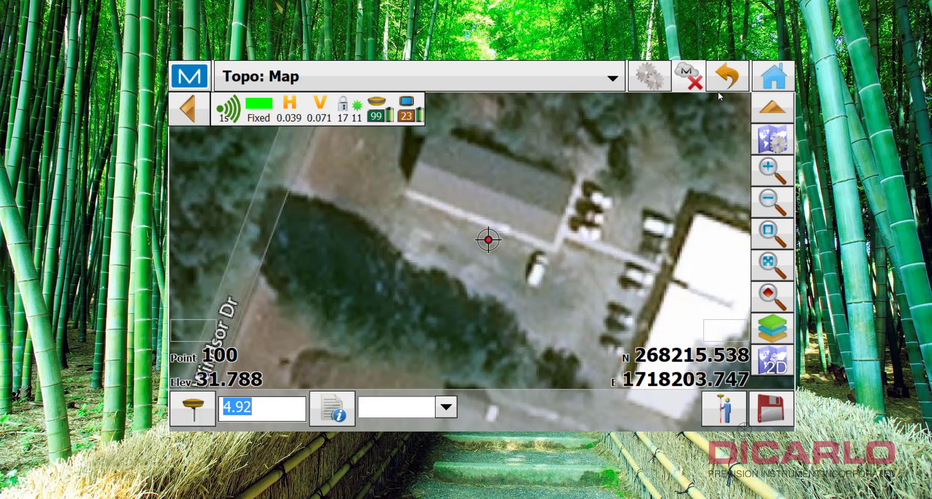
- Leave the survey and disconnect the TopNet Live NTRIP caster in the network connection settings
click(772, 74)
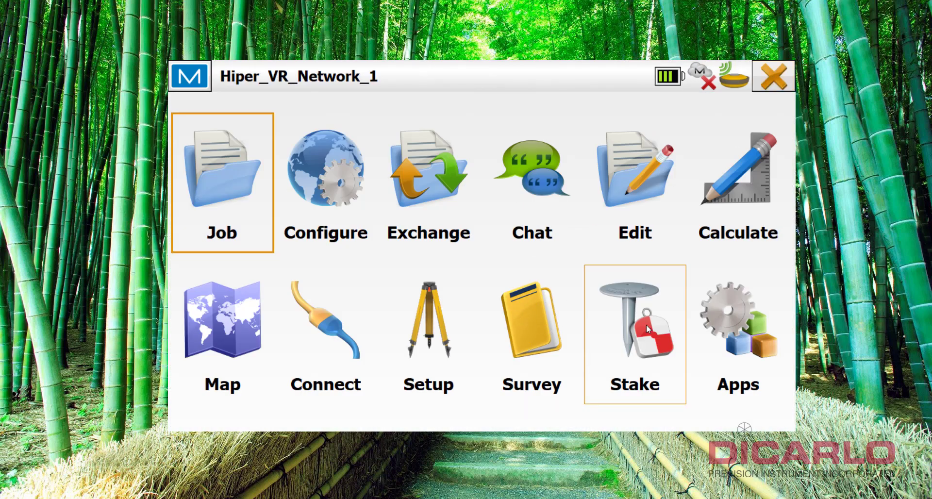
click(316, 335)
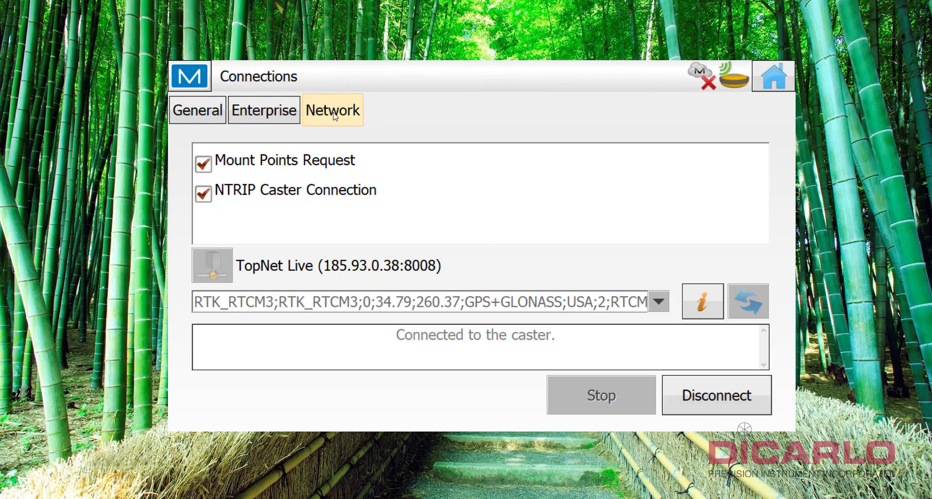
click(726, 383)
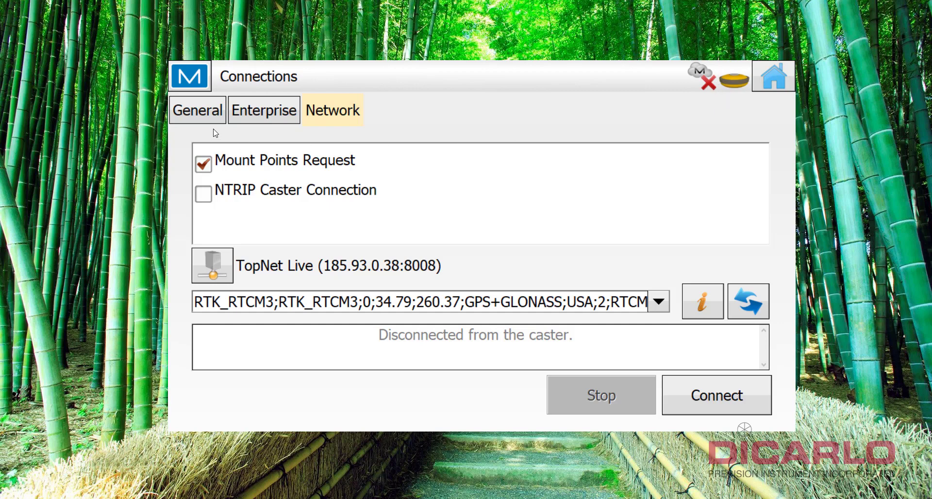
- Disconnect the Hiper VR Network GNSS receiver and return to the home screen
click(265, 115)
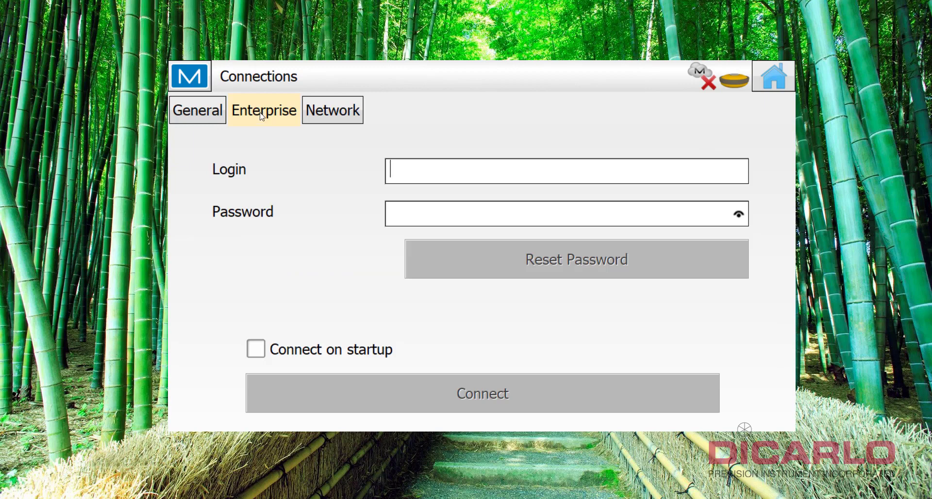
click(196, 103)
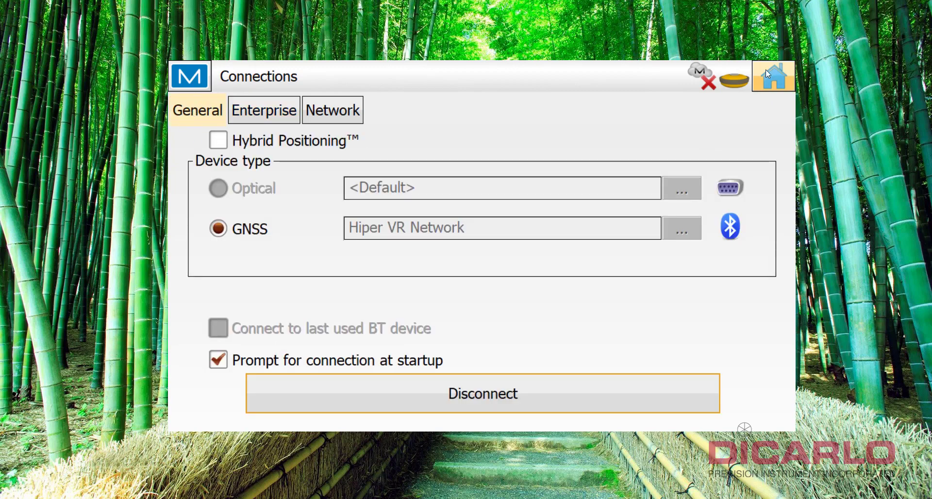
click(454, 397)
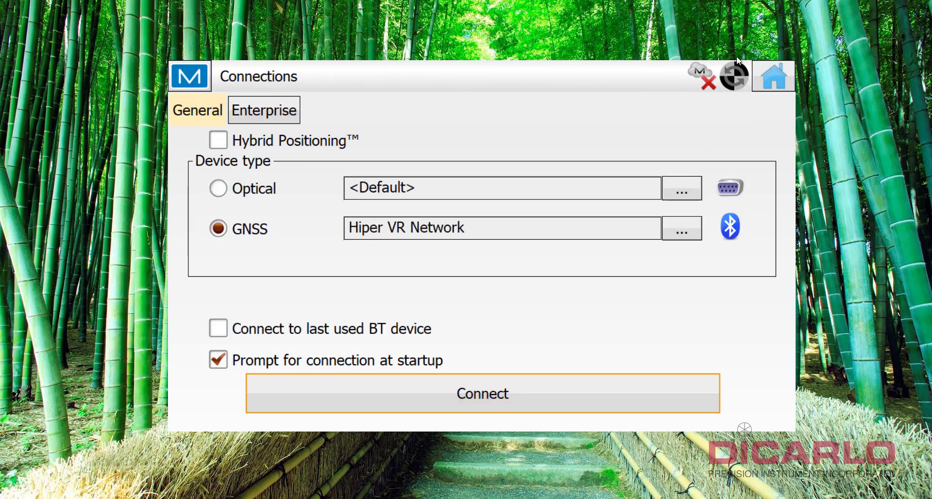
click(775, 75)
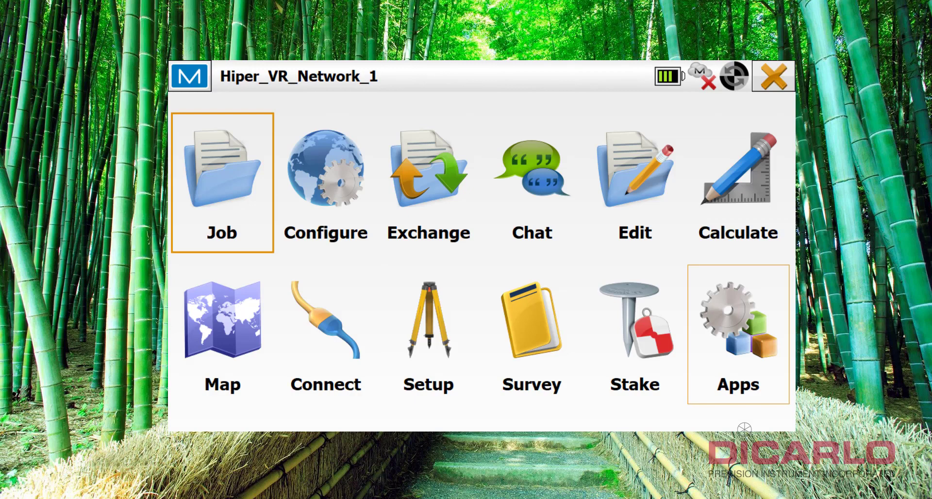
- Switch to the Windows network settings, disconnect from the DiCarlo_Training_Center_5.8 Wi-Fi, and return to MAGNET Field
click(815, 498)
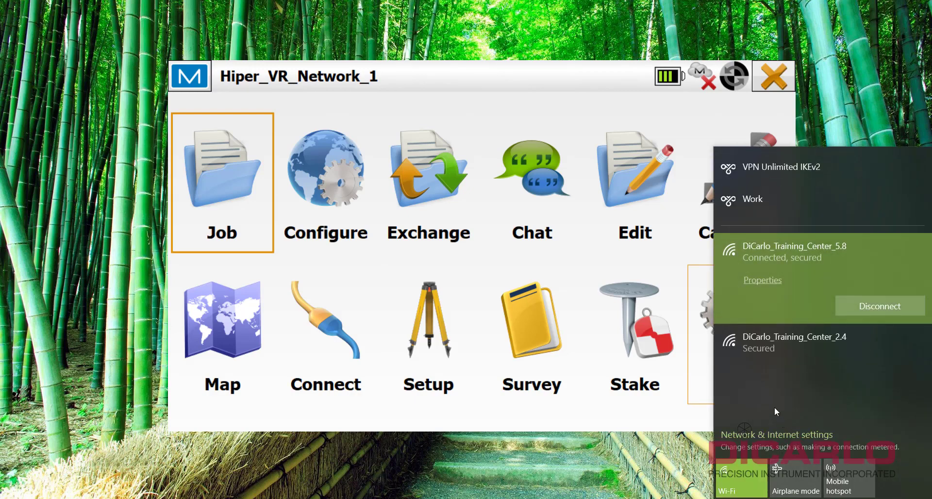
click(874, 307)
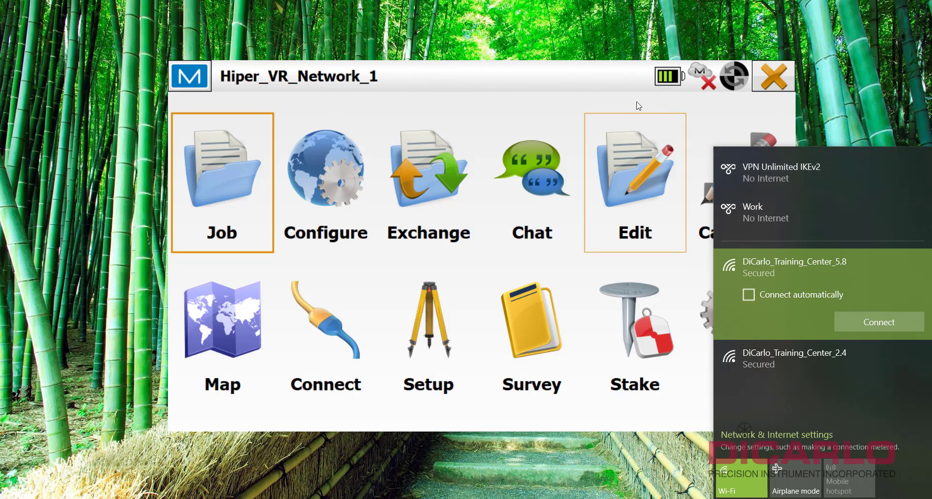
click(553, 79)
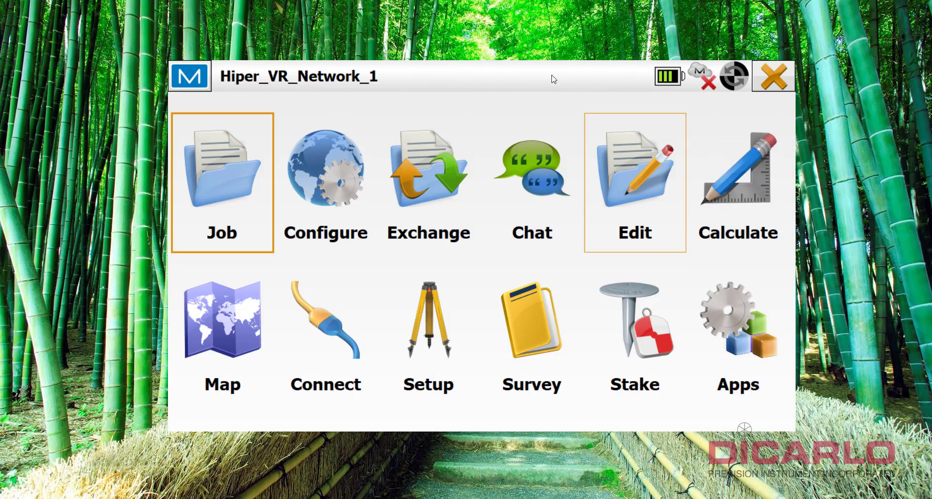